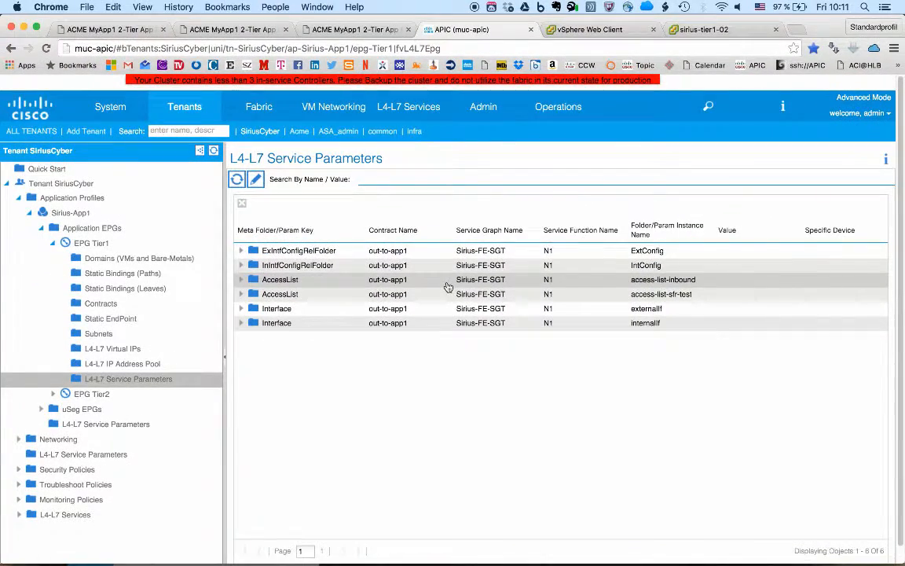
Switch to Terminal and run "sh runn access-list" on the Sirius-BE firewall to examine the access-list-inbound and access-list-sfr-apic entries.
key("super+Tab")
key("super+Tab")
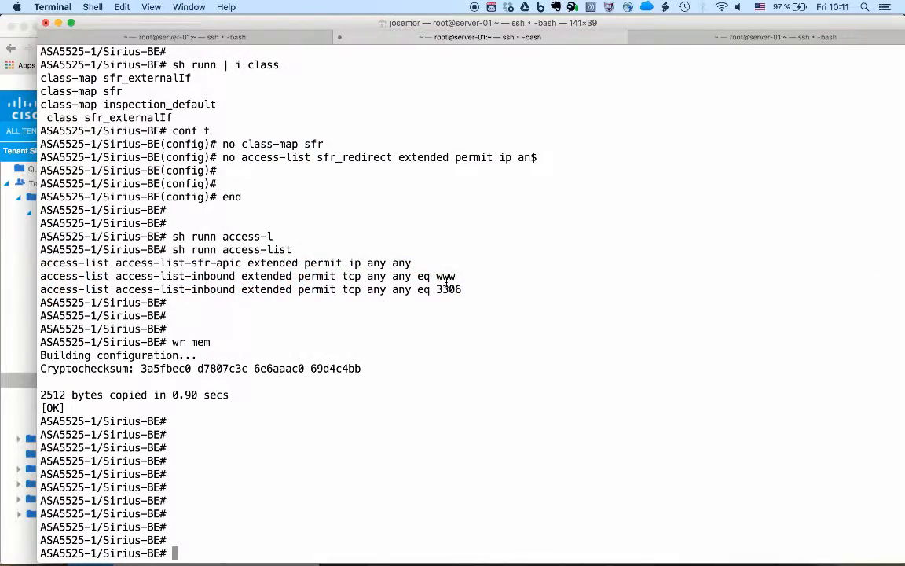
key("Return")
key("Return")
key("Return")
type("sh runn ac")
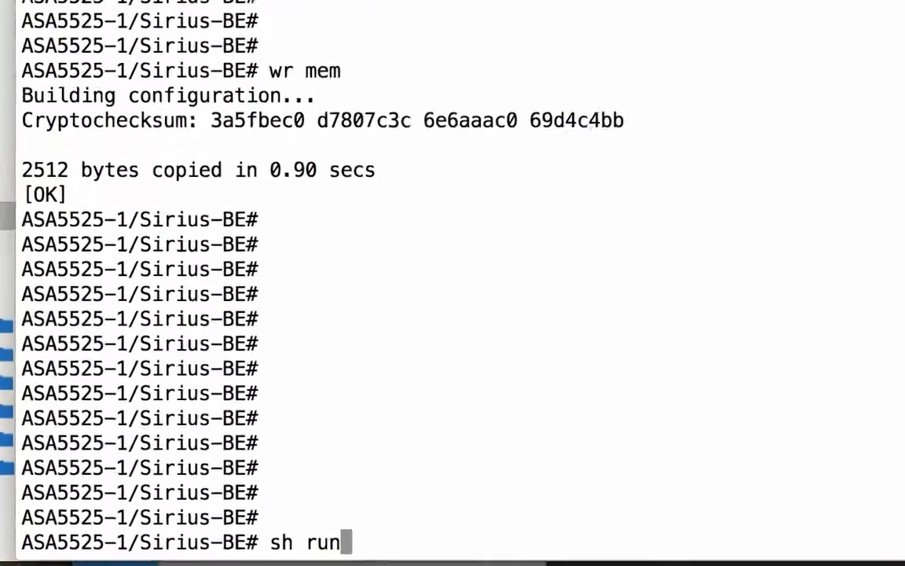
type("cess")
key("Tab")
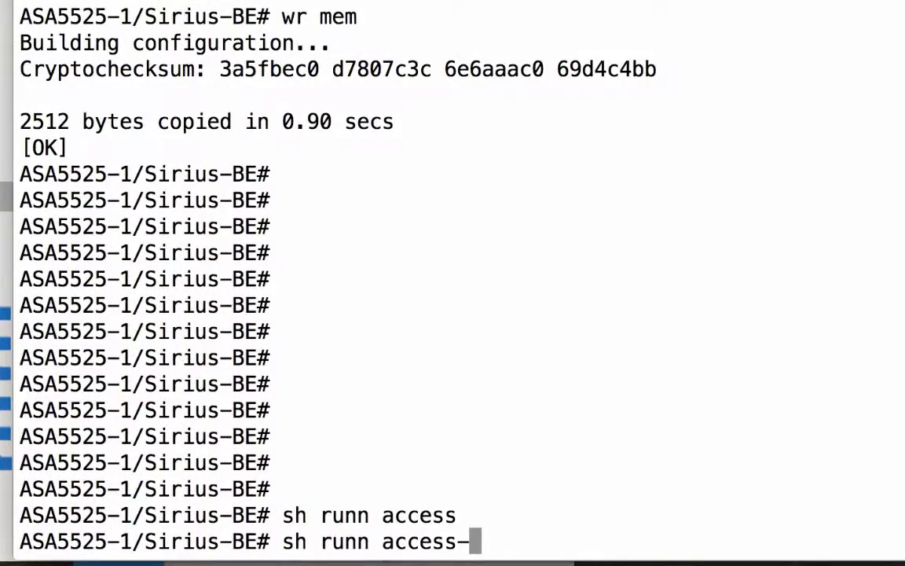
type("lis")
key("Tab")
key("Return")
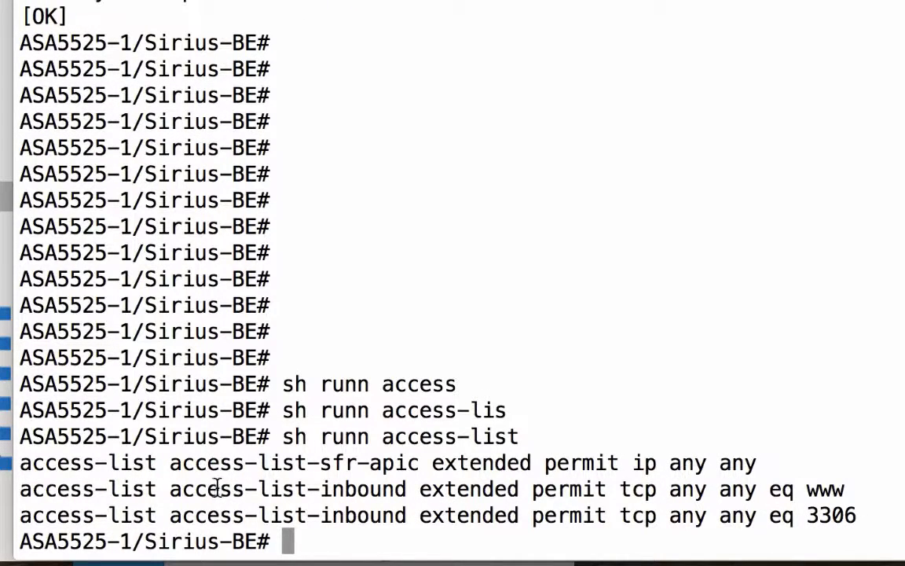
left_click_drag(217, 488, 393, 489)
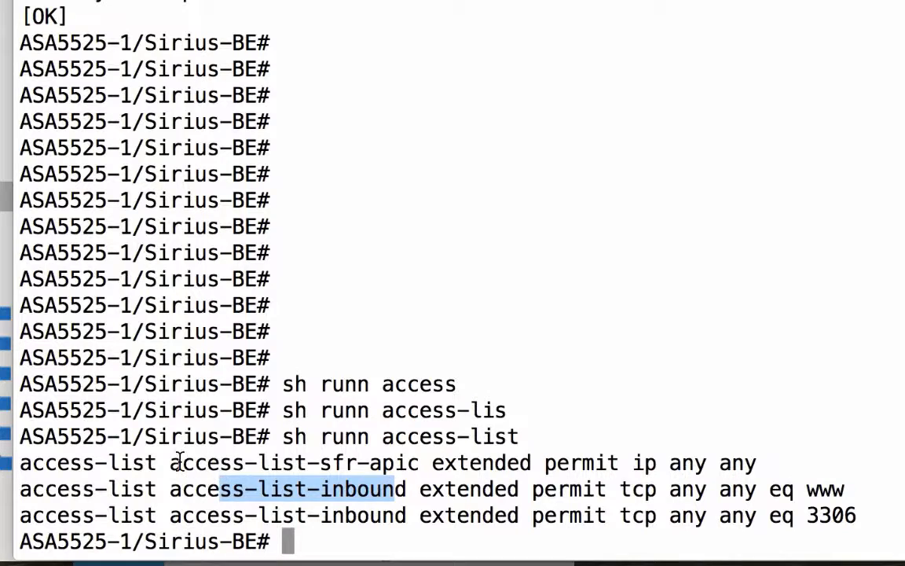
left_click_drag(179, 463, 454, 463)
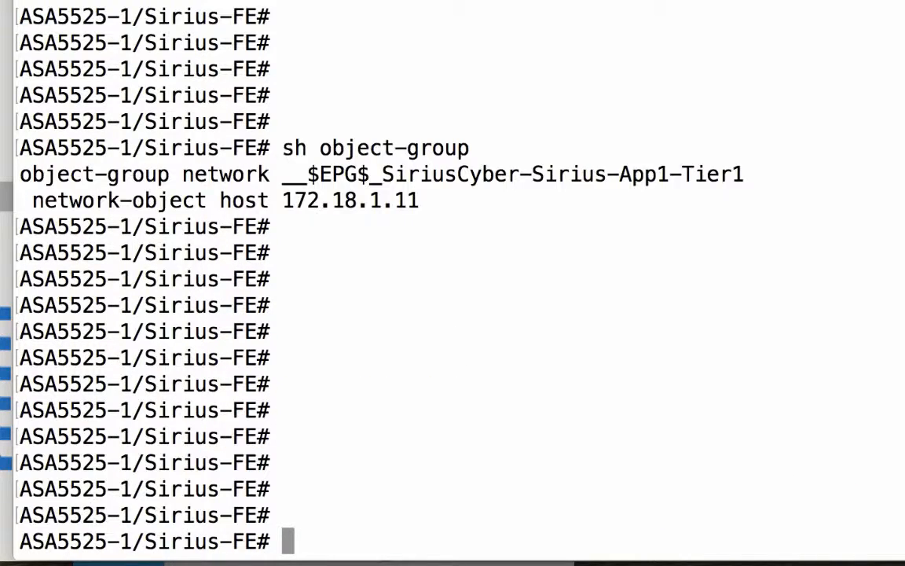
Run "sh runn access-list" on the Sirius-FE firewall and examine the www, icmp and ssh rules of access-list-inbound.
key("Return")
key("Return")
type("sh runn a")
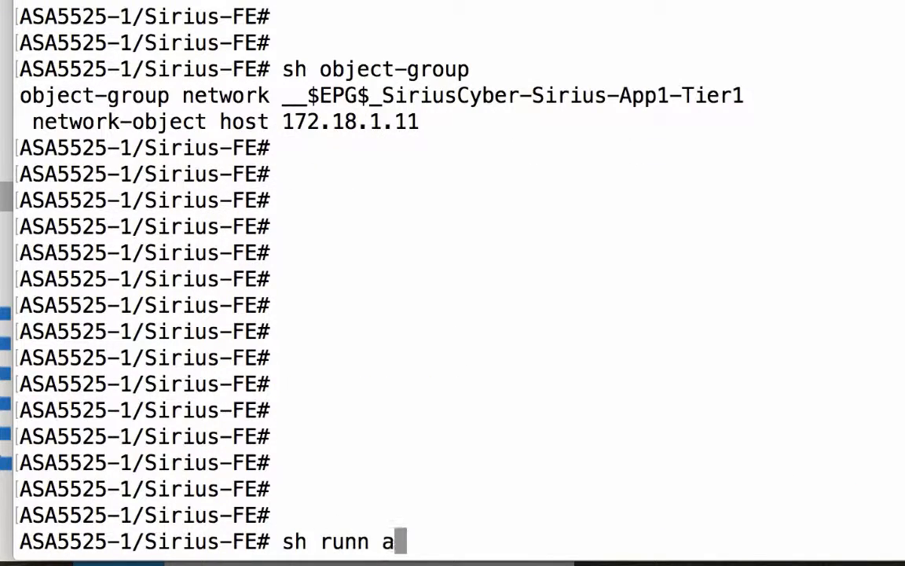
type("ccess-l")
key("Tab")
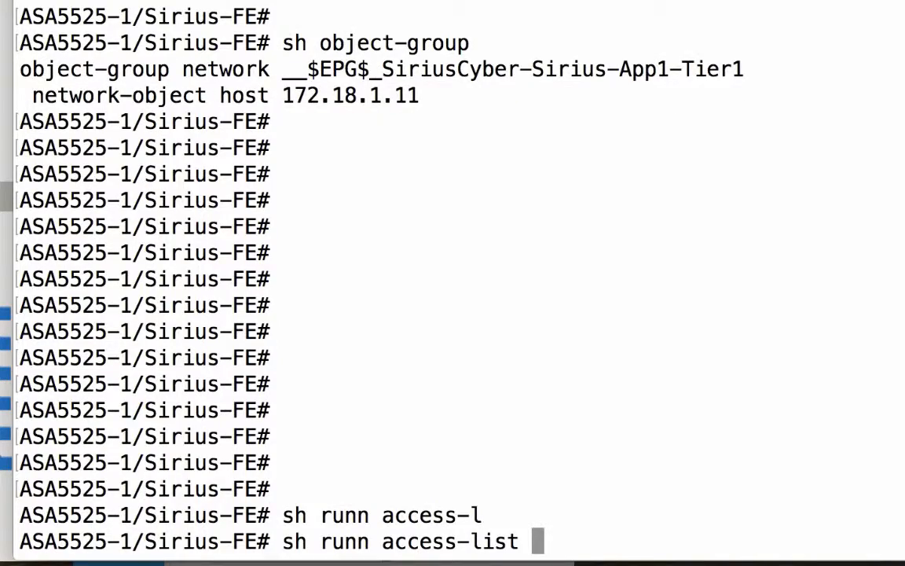
key("Return")
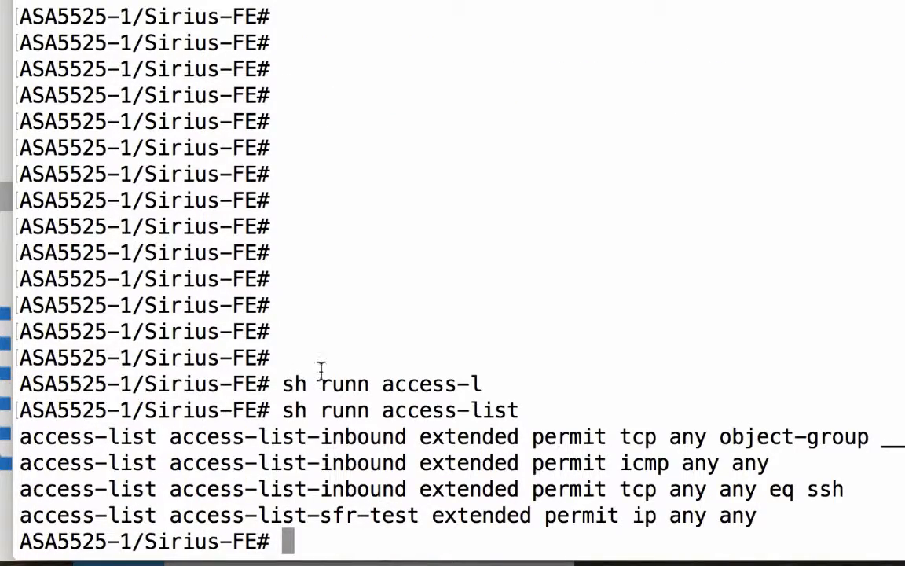
left_click_drag(619, 436, 664, 465)
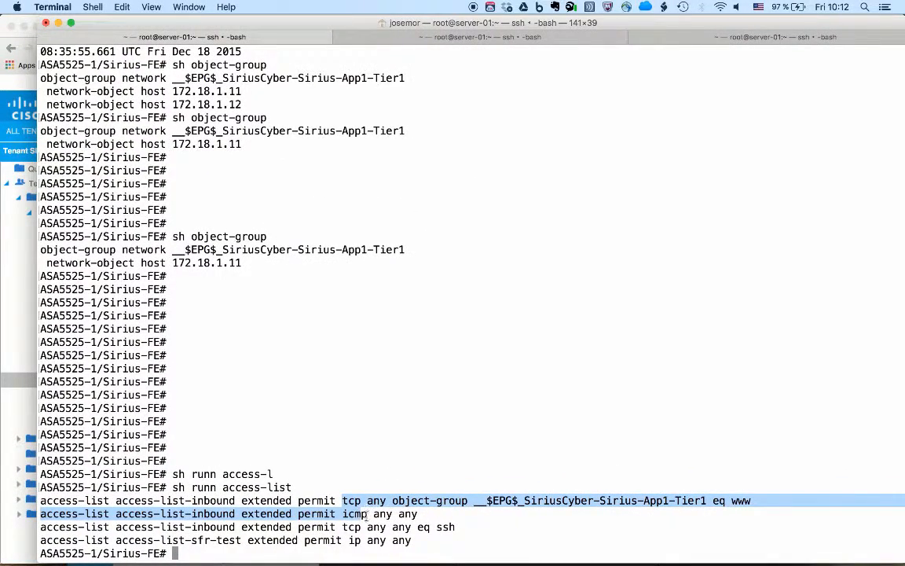
double_click(740, 500)
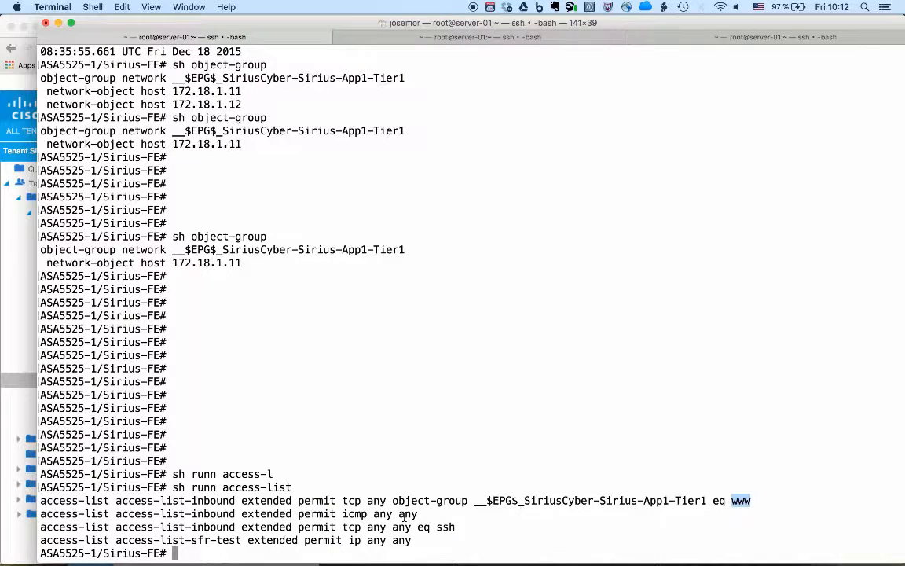
double_click(355, 514)
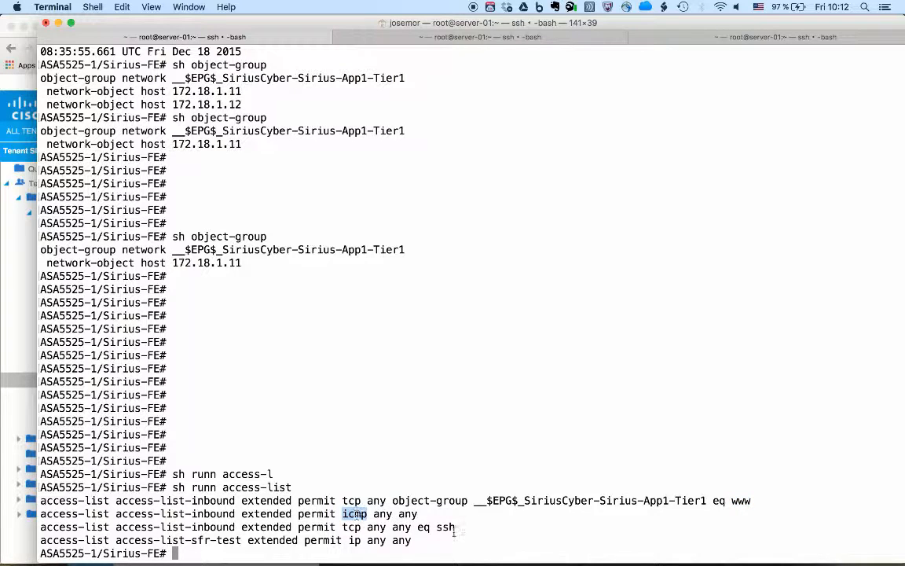
double_click(446, 528)
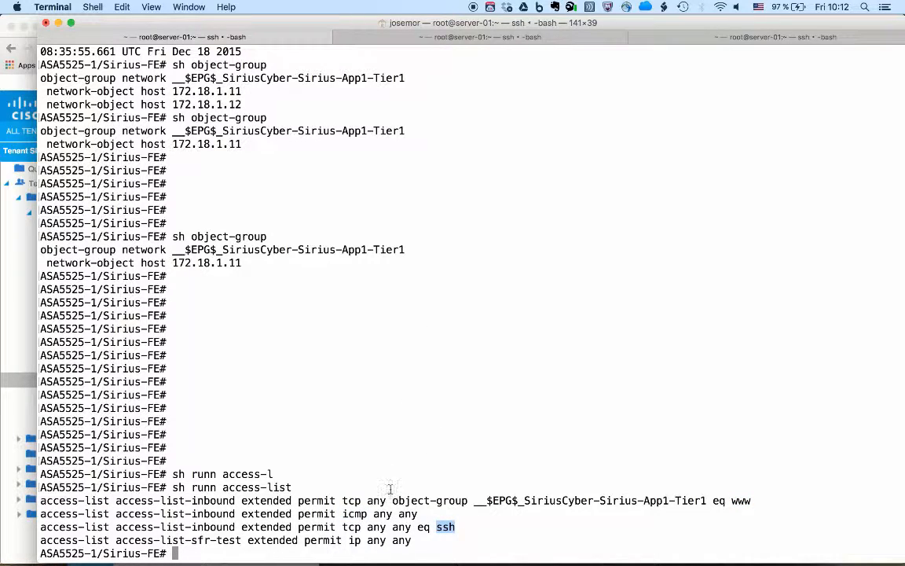
left_click(358, 528)
Switch to Chrome and submit the No Backend Firewall option for Sirius App1, keeping the frontend firewall inserted.
key("super+Tab")
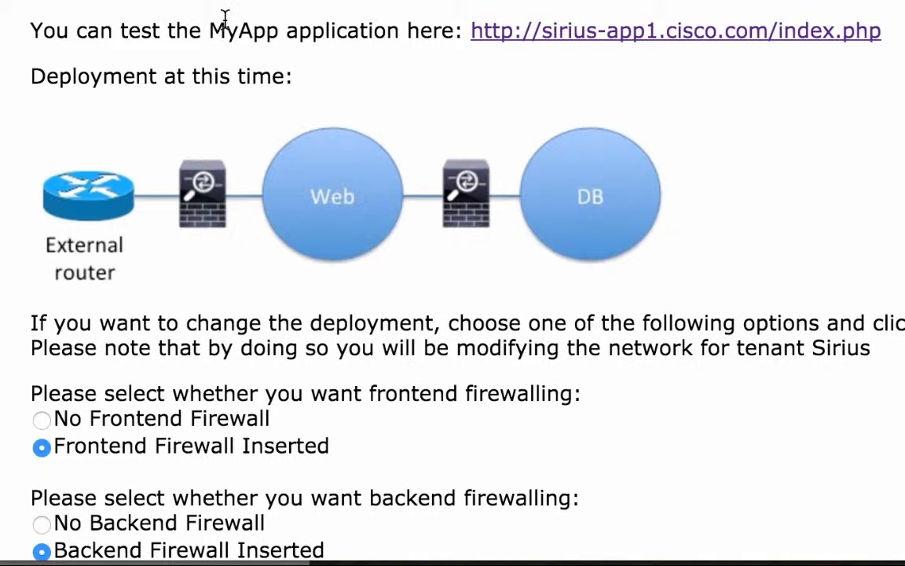
scroll(226, 23, "down", 3)
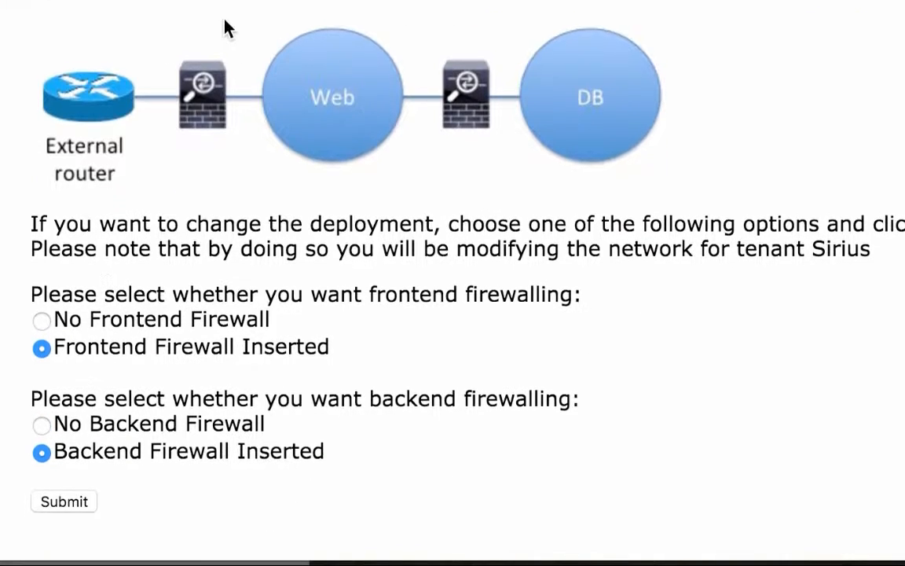
left_click(43, 435)
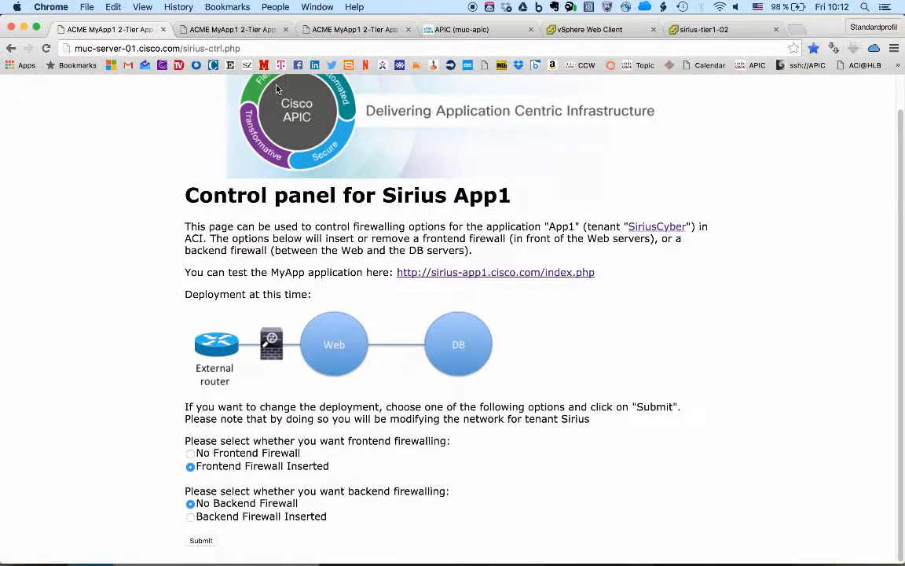
Switch to Terminal and run "sh runn access-li" on Sirius-BE to check its access lists with the backend firewall removed.
key("super+Tab")
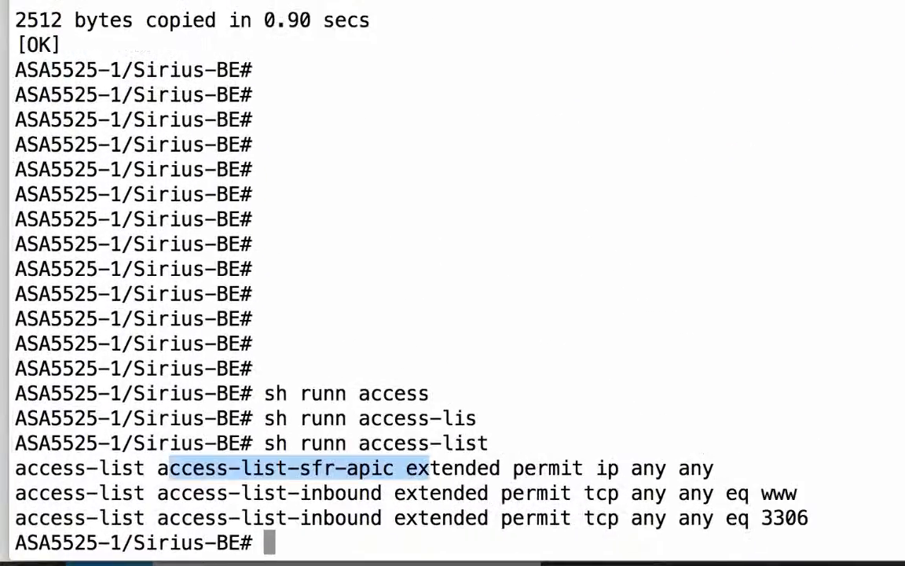
type("sh runn access-li")
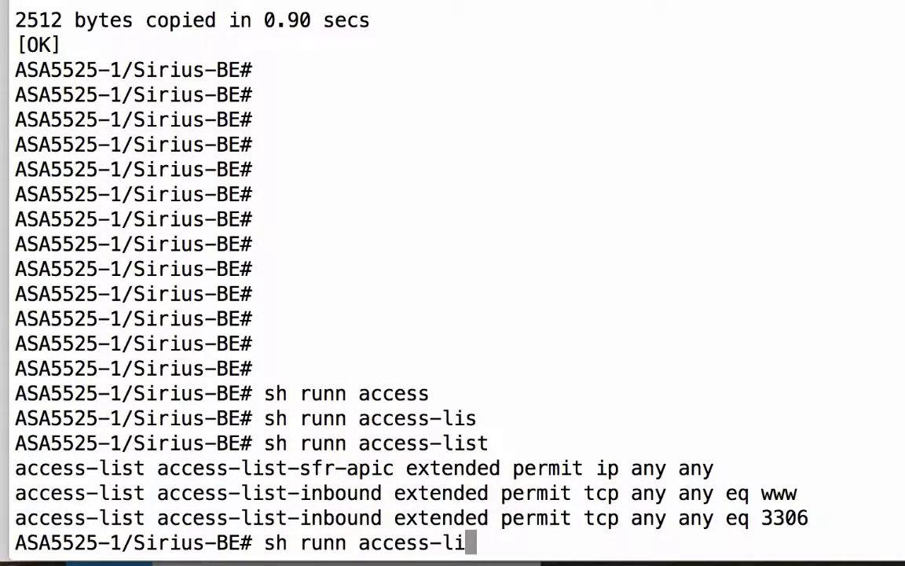
key("Return")
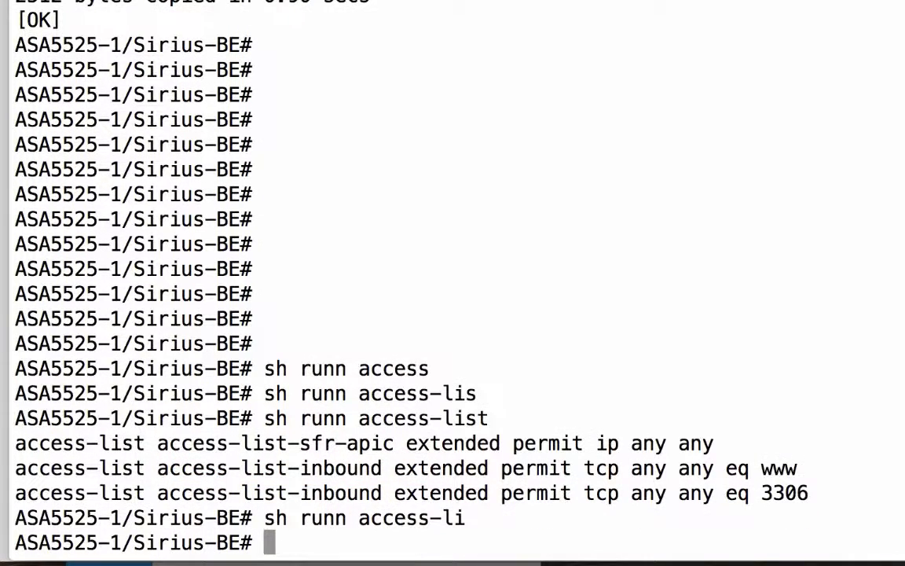
Run "sh runn inter" on Sirius-BE and examine the remaining interface configuration.
key("Return")
key("Return")
key("Return")
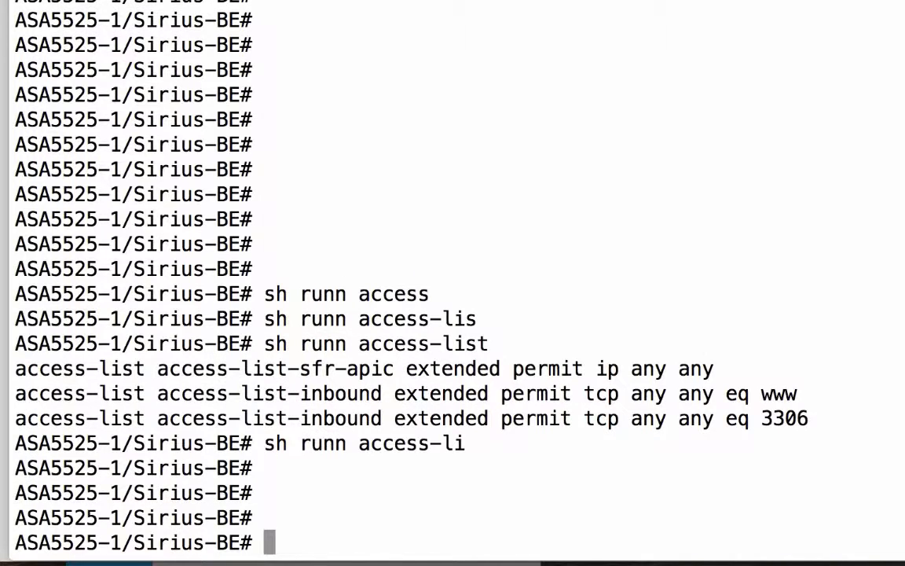
type("sh ")
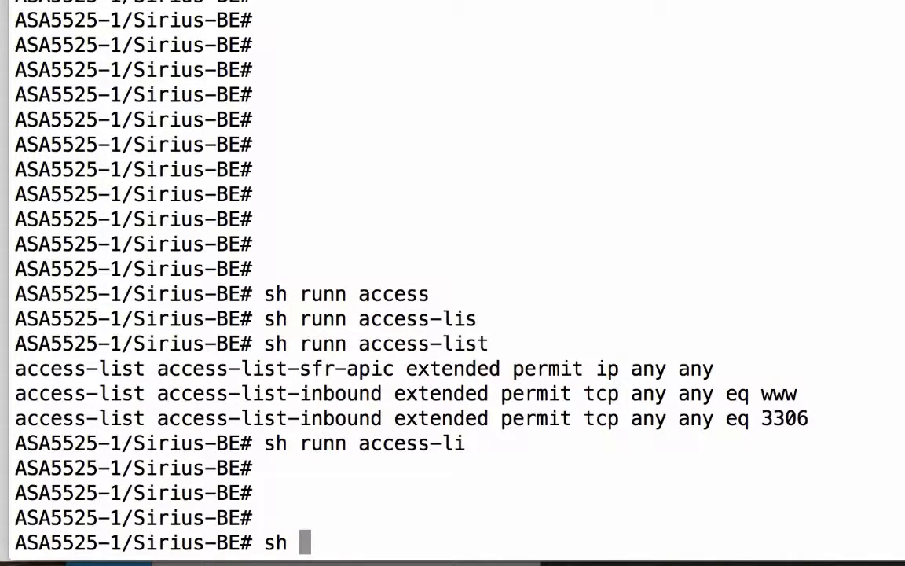
type("runn inter")
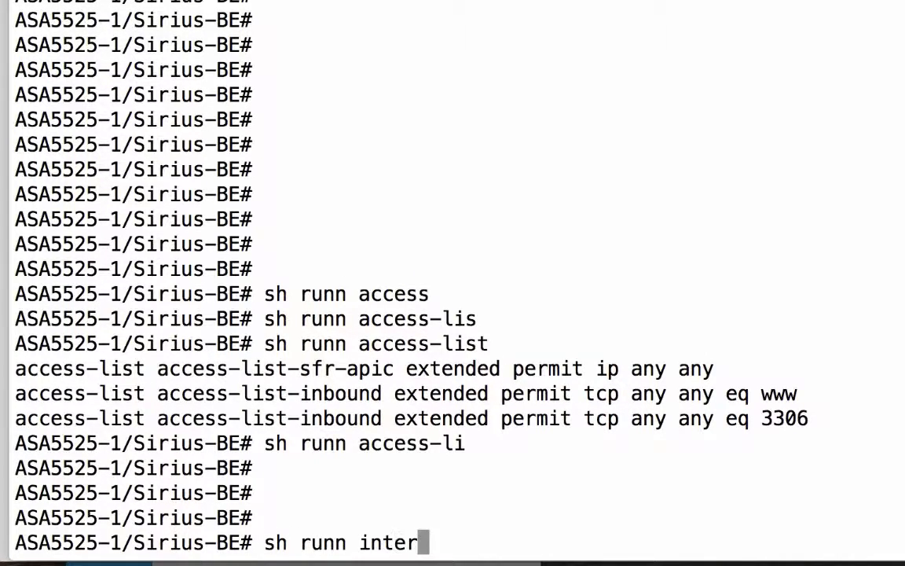
key("Return")
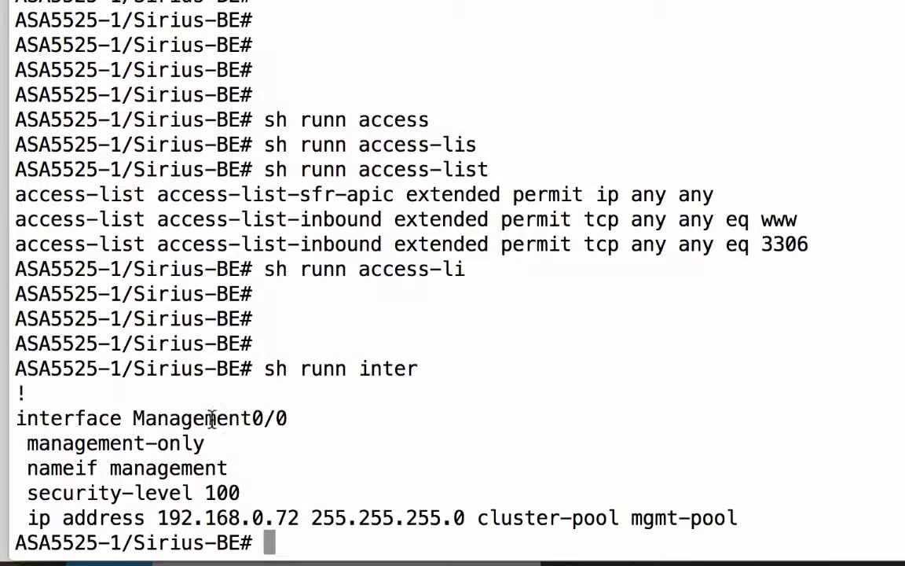
left_click_drag(135, 416, 294, 414)
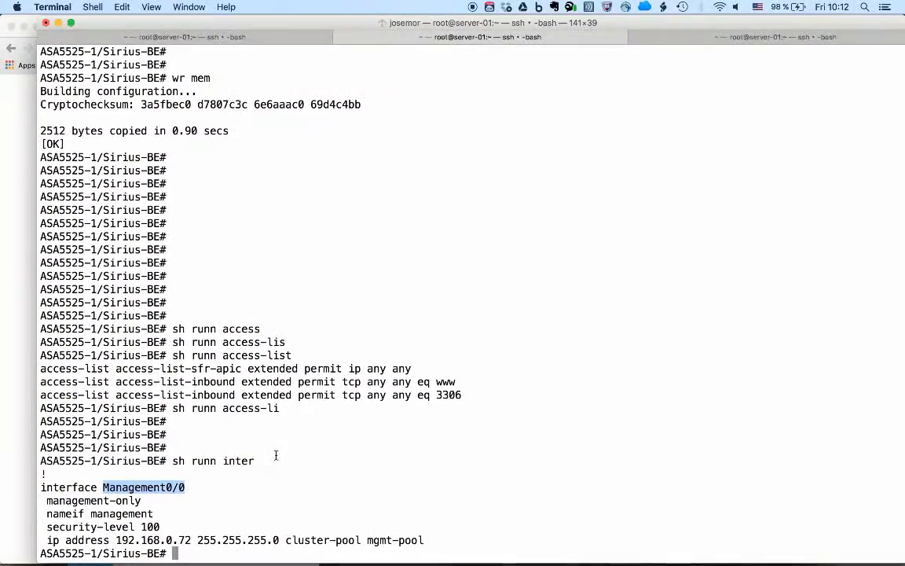
left_click(297, 444)
Switch to Chrome and submit the Backend Firewall Inserted option on the Sirius App1 control panel.
key("super+Tab")
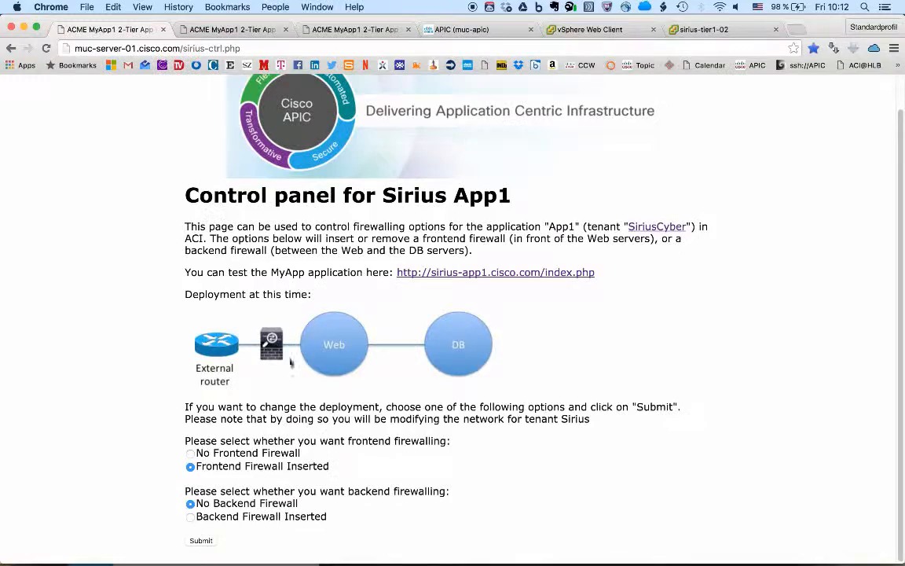
left_click(191, 542)
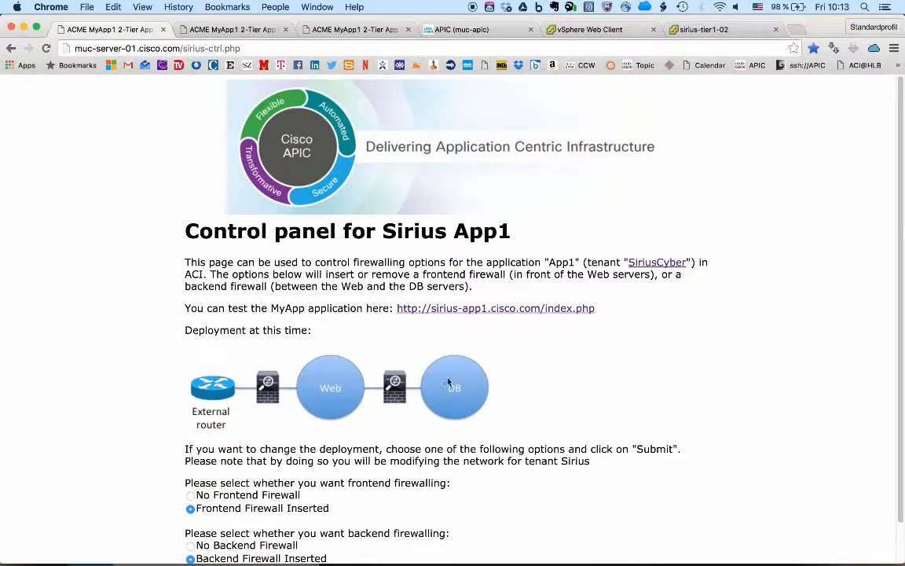
scroll(389, 402, "down", 2)
Switch to Terminal, run "sh runn inter" on Sirius-BE again and examine its port-channel interfaces.
key("super+Tab")
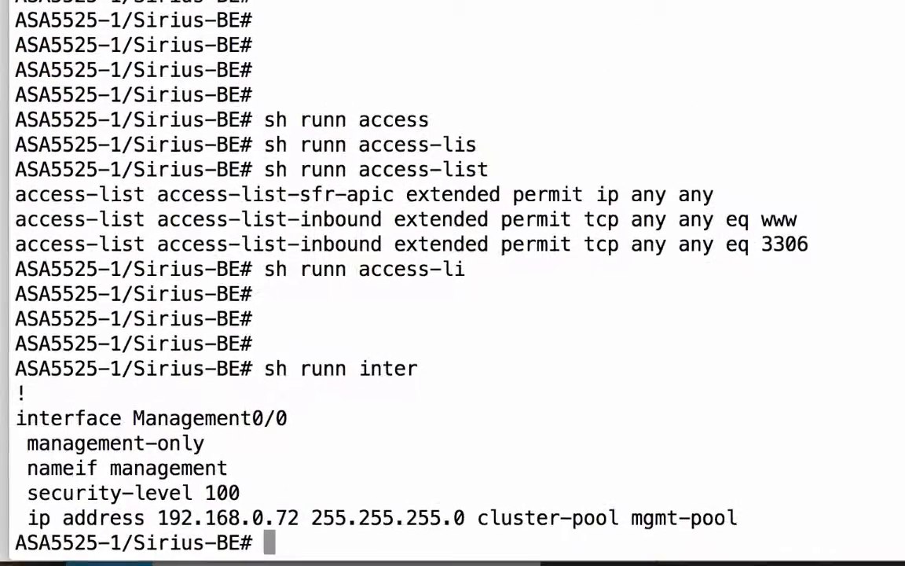
key("Return")
key("Return")
key("Return")
key("Return")
key("Return")
key("Return")
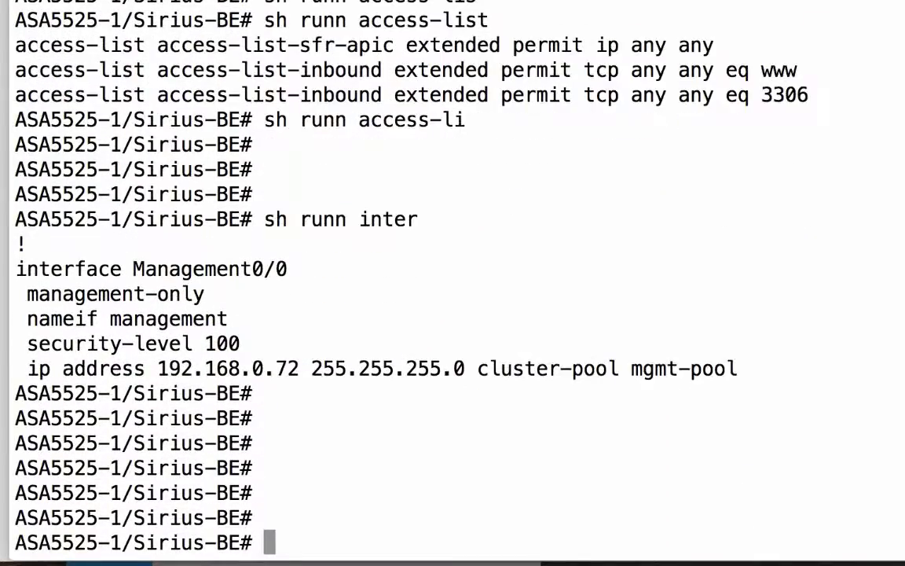
type("A")
key("BackSpace")
type("sh run")
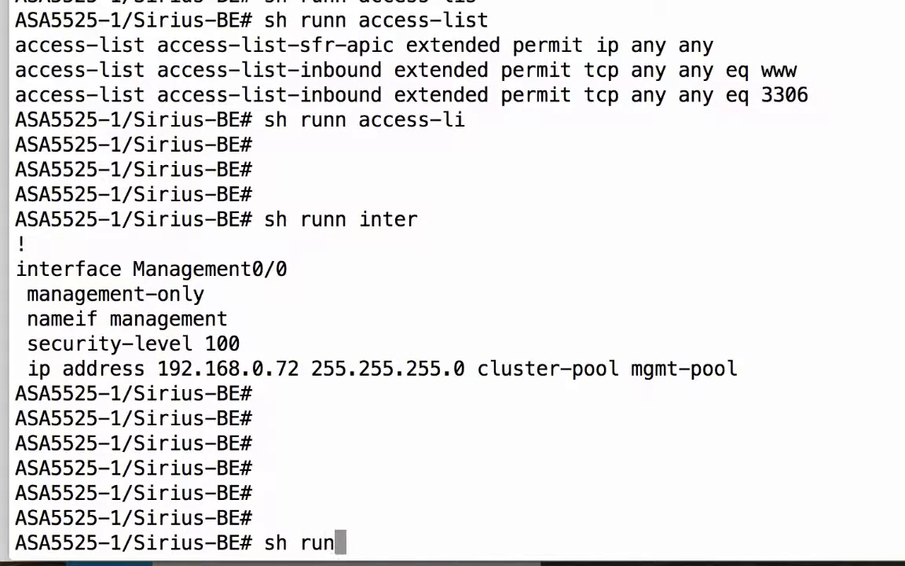
type("n inter")
key("Return")
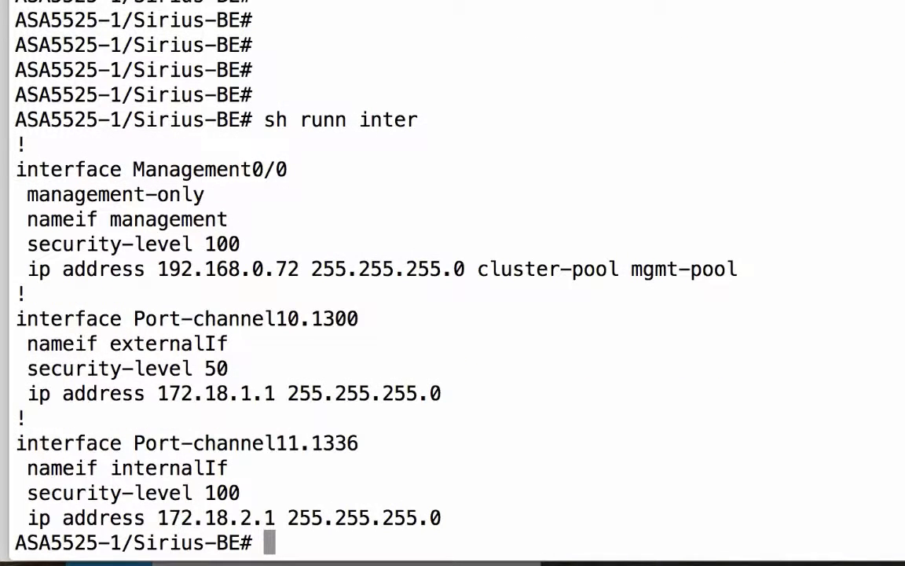
left_click_drag(133, 319, 360, 320)
left_click_drag(140, 442, 388, 440)
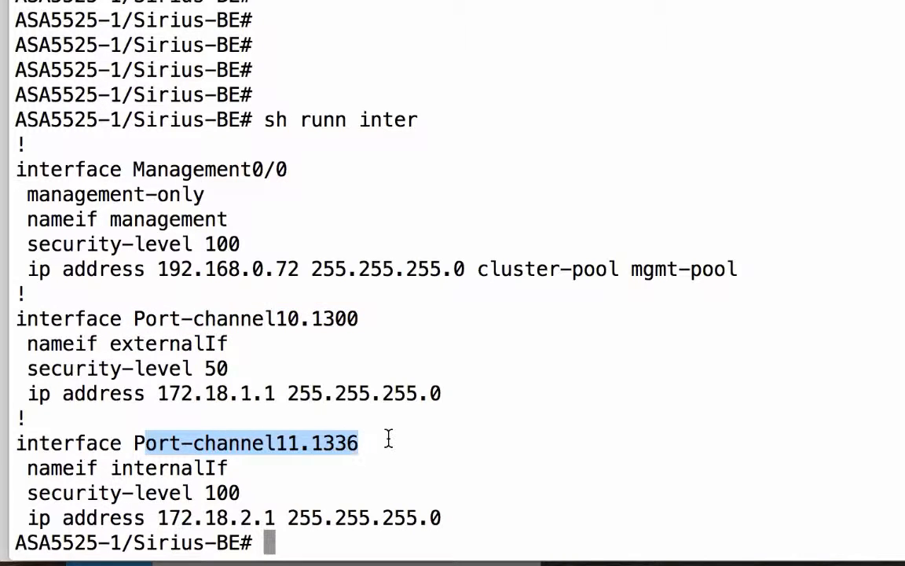
Run "sh runn access-l" on Sirius-BE to check its access lists, and switch back to the control panel in Chrome.
key("Return")
key("Return")
key("Return")
key("Return")
key("Return")
type("sh run")
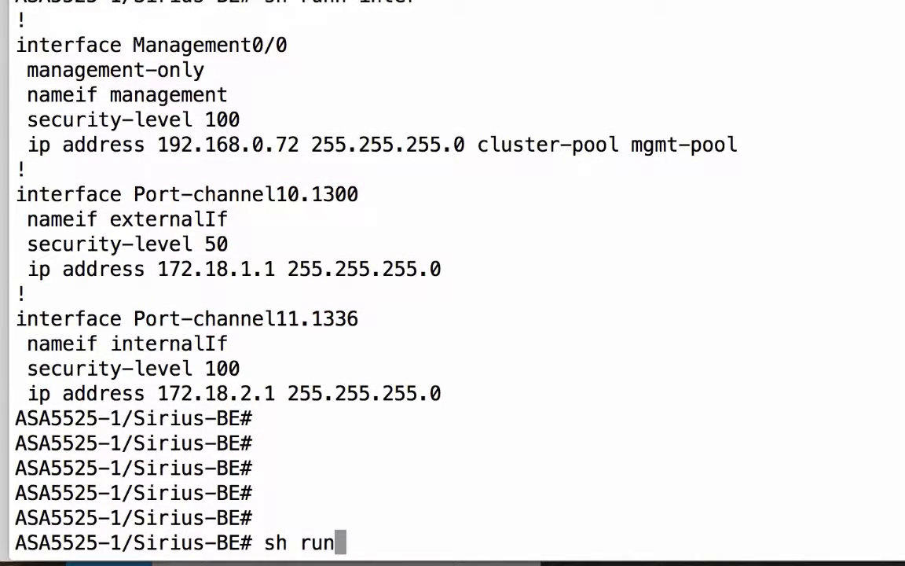
type("n access-l")
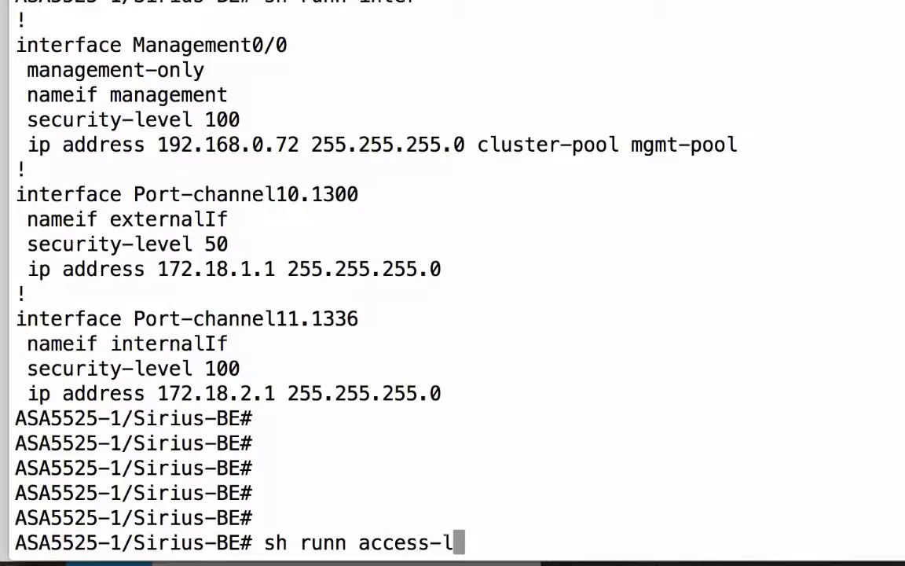
key("Return")
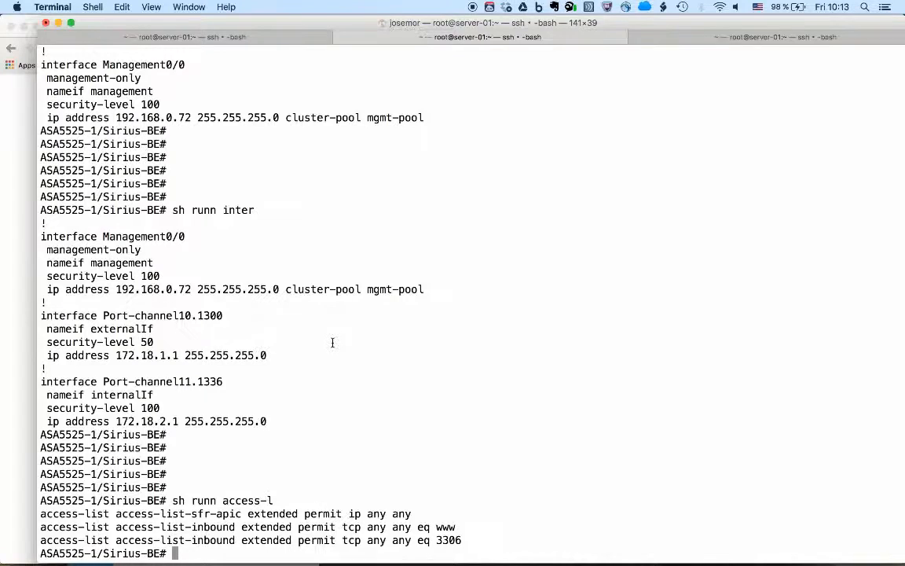
key("super+Tab")
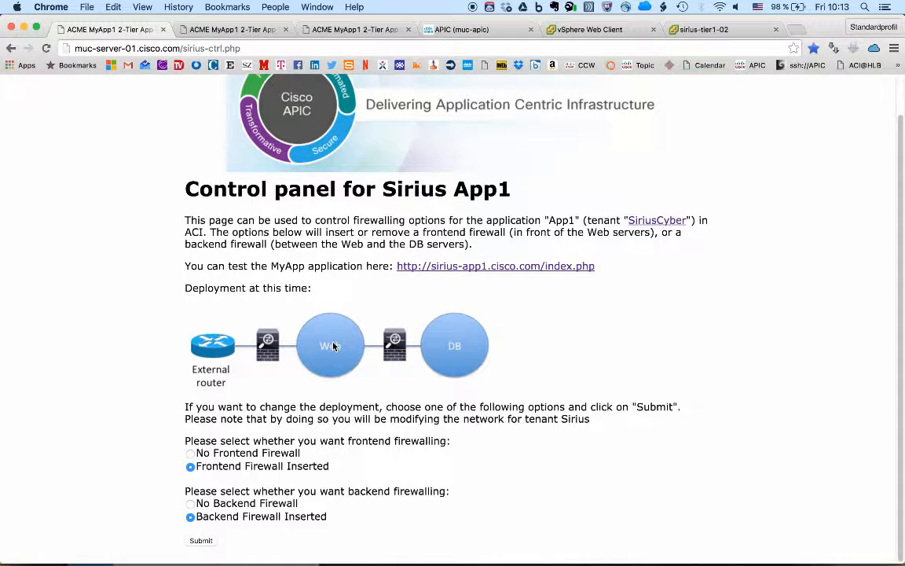
Open the Sirius App1 Firewall Rules page and submit the deletion of the permit-22 rule.
left_click(240, 35)
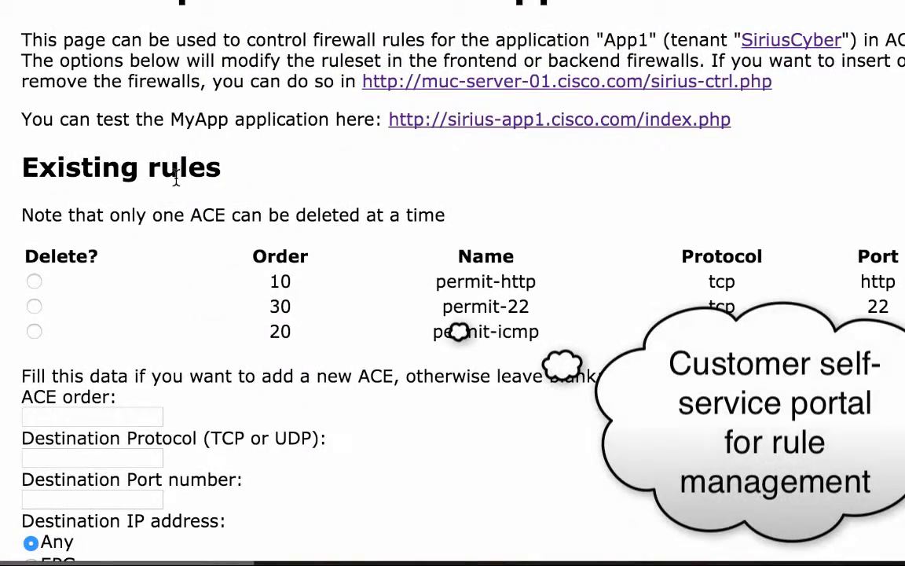
scroll(176, 180, "down", 2)
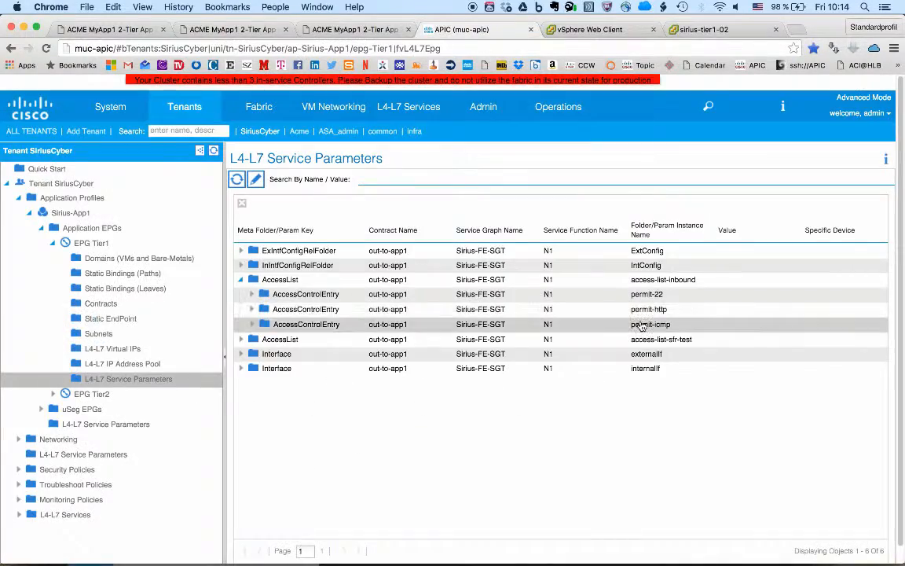
key("super+Tab")
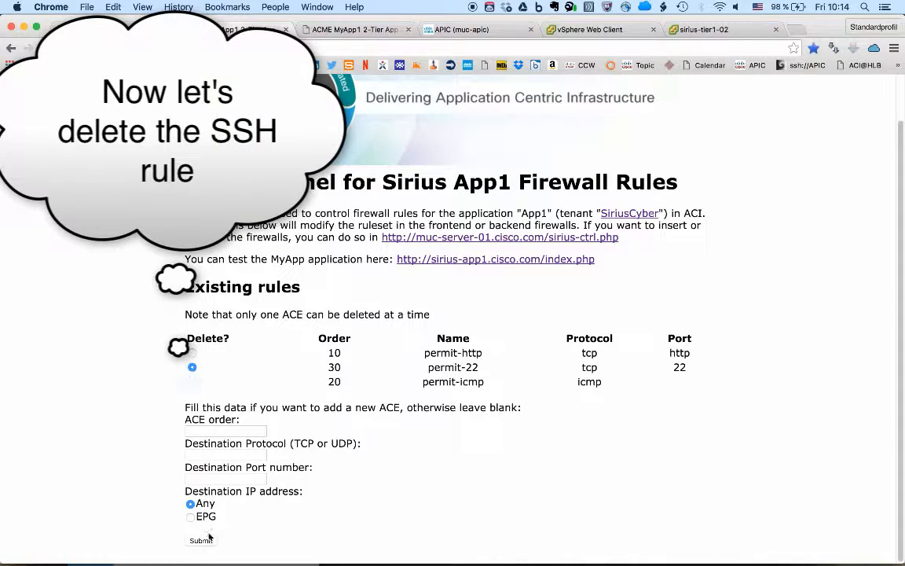
left_click(205, 540)
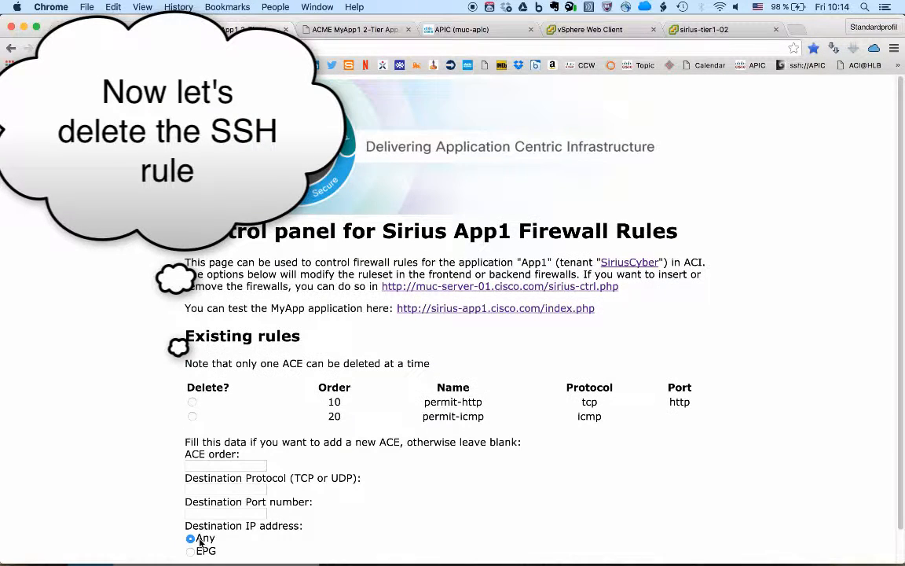
Check the access-list-inbound entries in APIC, then switch to Terminal, run "sh runn access-list" on Sirius-FE and compare the ssh entry.
left_click(464, 32)
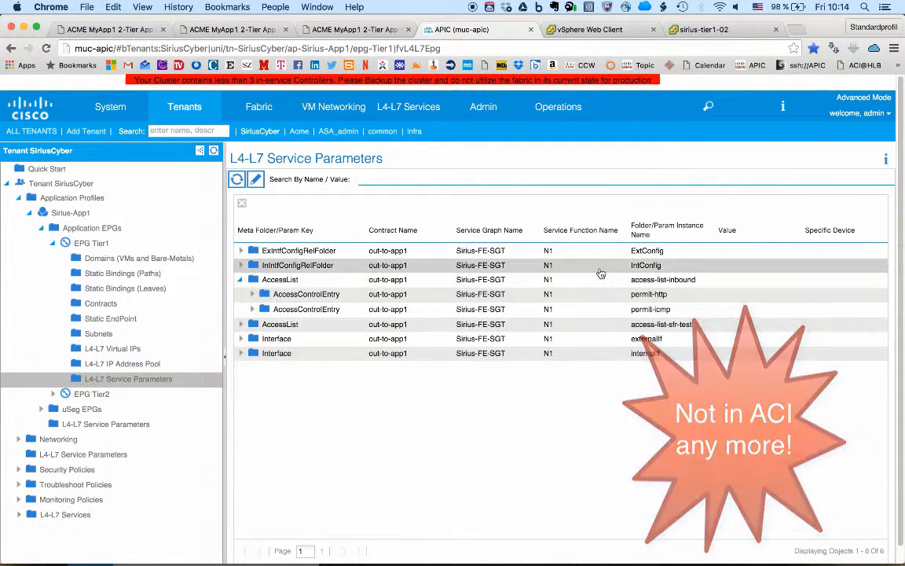
key("super+Tab")
key("Up")
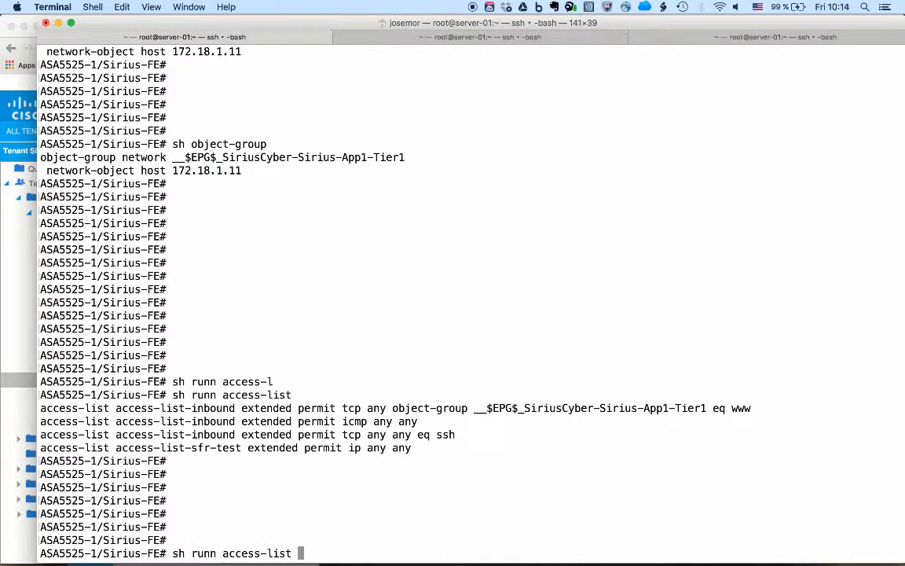
key("Return")
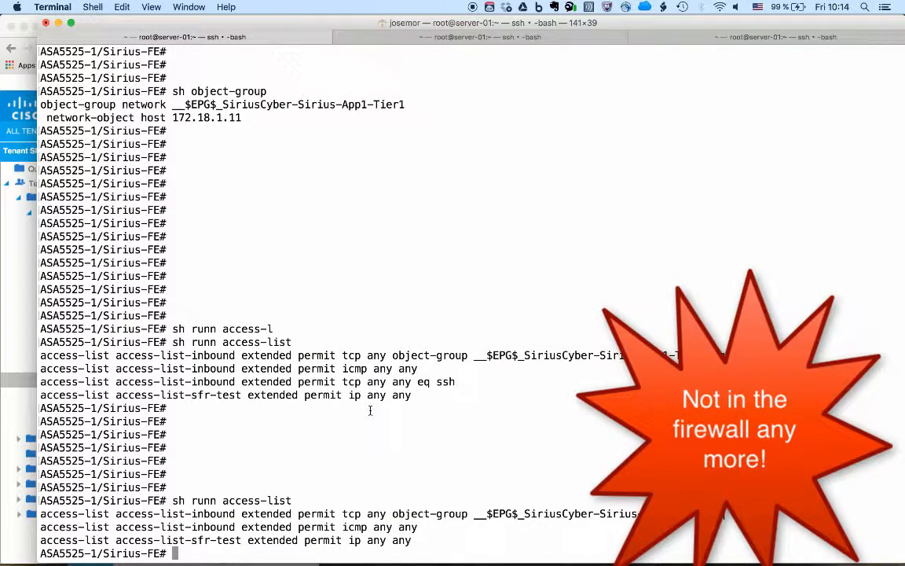
left_click_drag(355, 381, 456, 382)
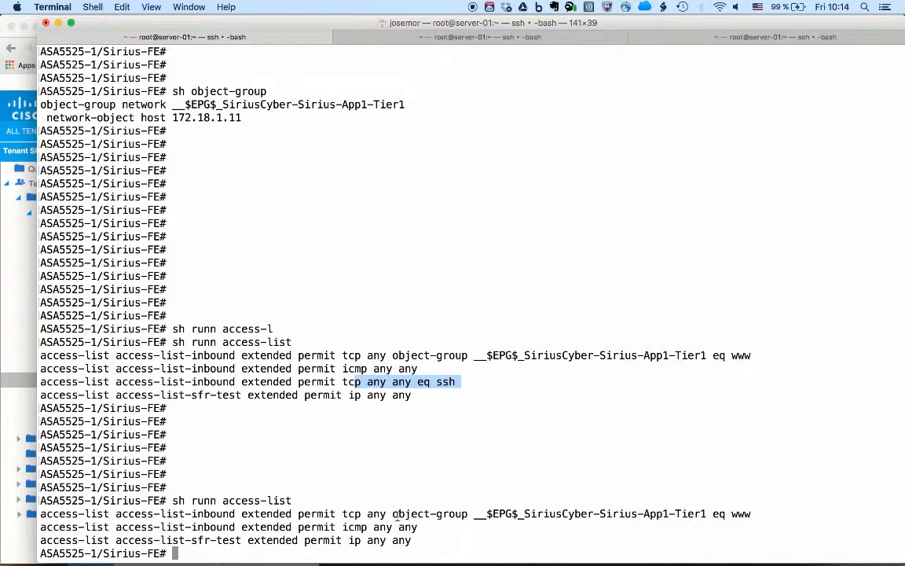
key("Return")
key("Return")
key("Return")
key("Return")
Switch to Chrome and fill in a new ACE on the firewall rules page with order 30, protocol tcp and port 22.
key("super+Tab")
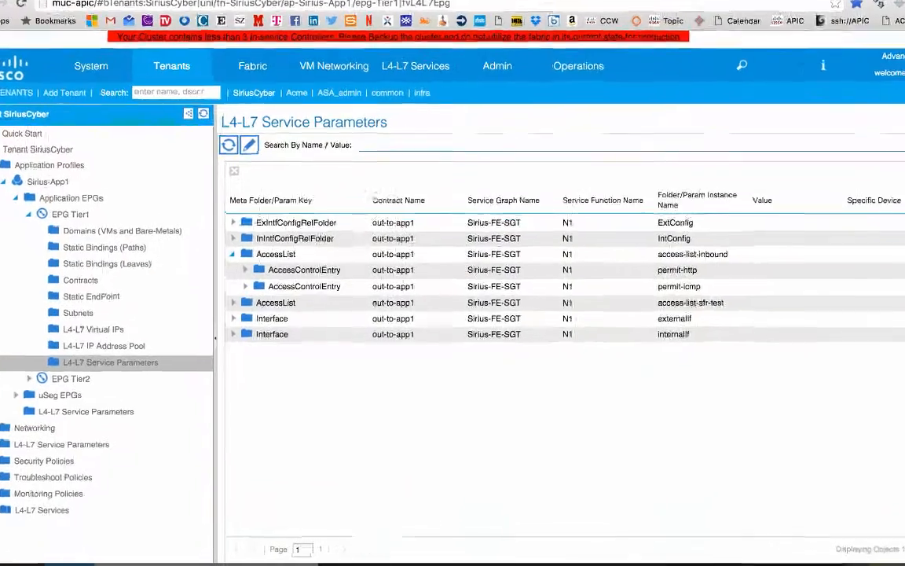
left_click(216, 29)
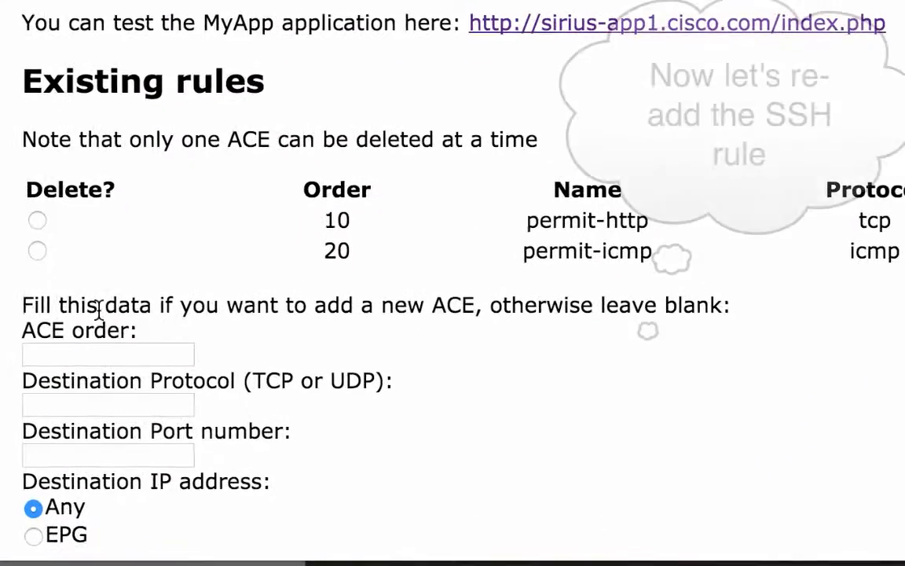
left_click(89, 351)
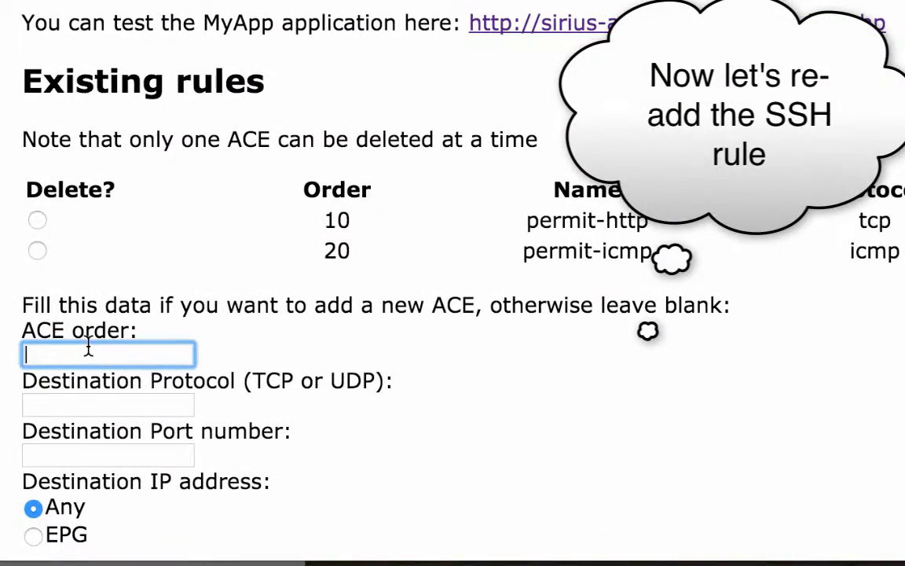
type("30")
key("Tab")
type("tcp")
key("Tab")
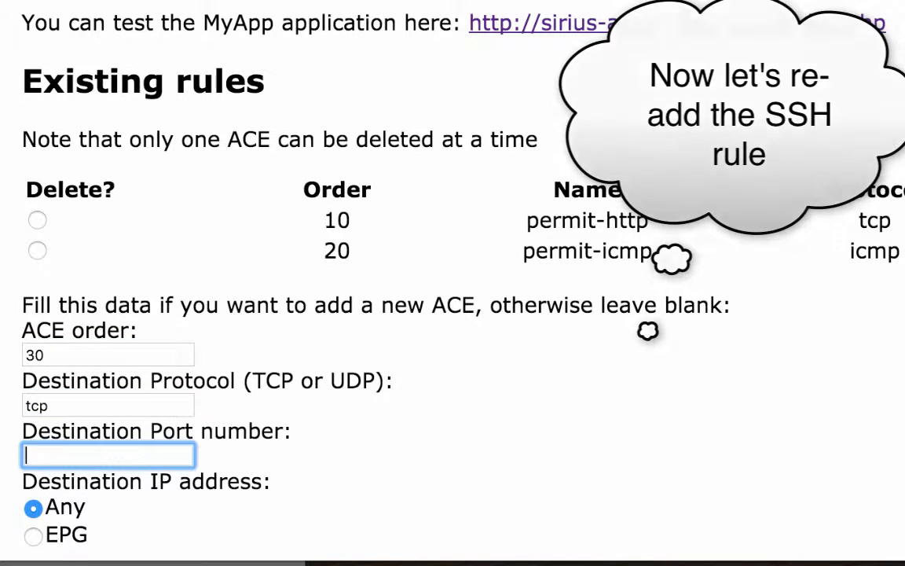
type("22")
key("Tab")
Try the EPG destination for the new ACE, set it back to Any and submit the rule.
scroll(453, 283, "down", 2)
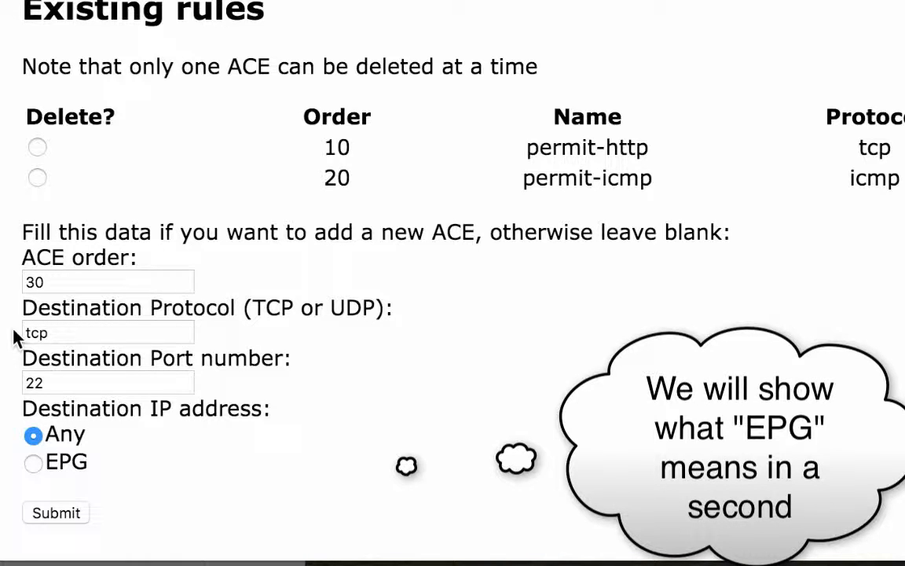
left_click(34, 463)
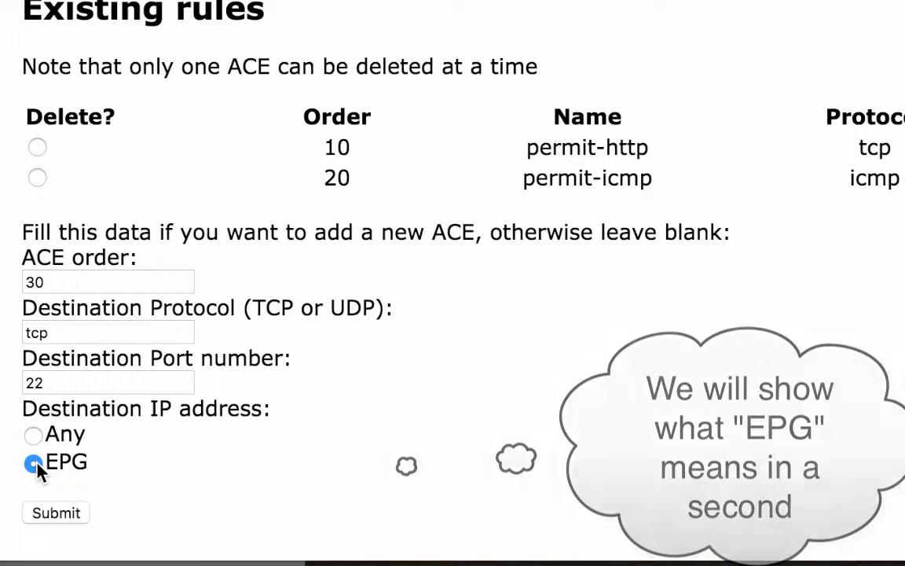
left_click(33, 436)
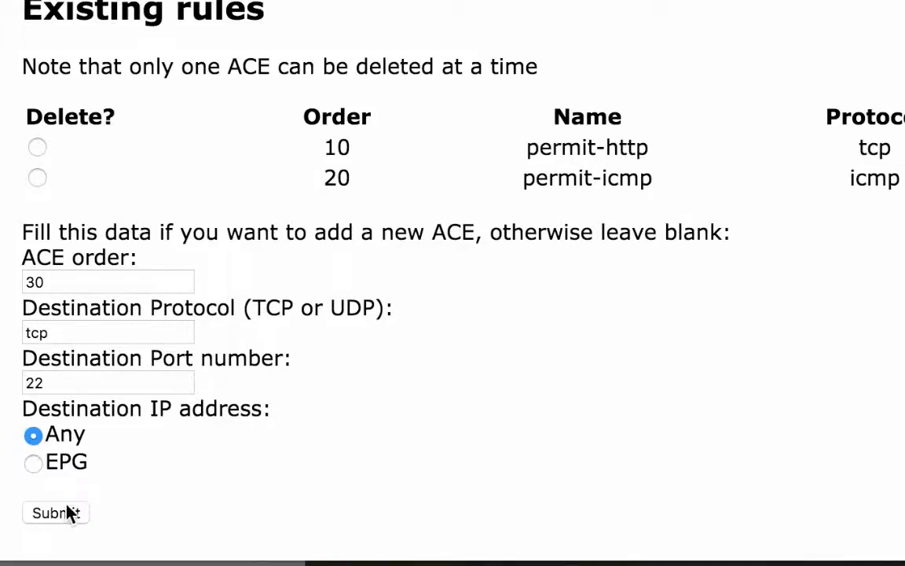
left_click(67, 512)
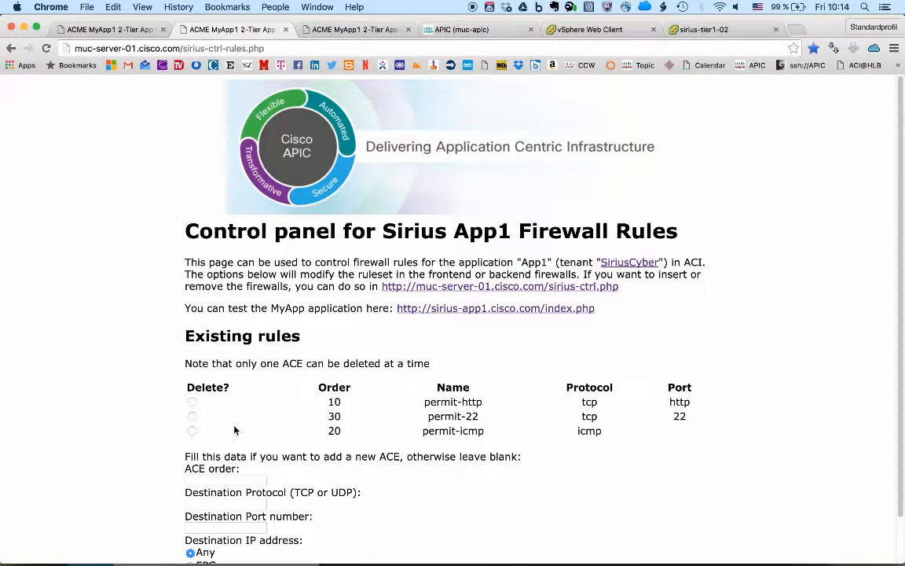
Look for permit-22 in APIC's service parameters, then switch to Terminal and rerun "sh runn access-list" on Sirius-FE to examine the ssh entry.
left_click(460, 30)
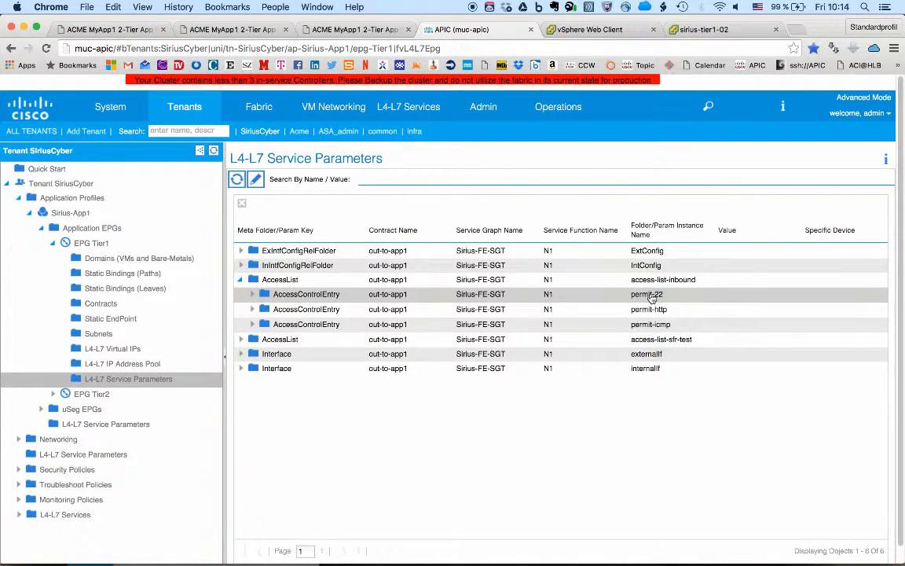
key("super+Tab")
key("Up")
key("Return")
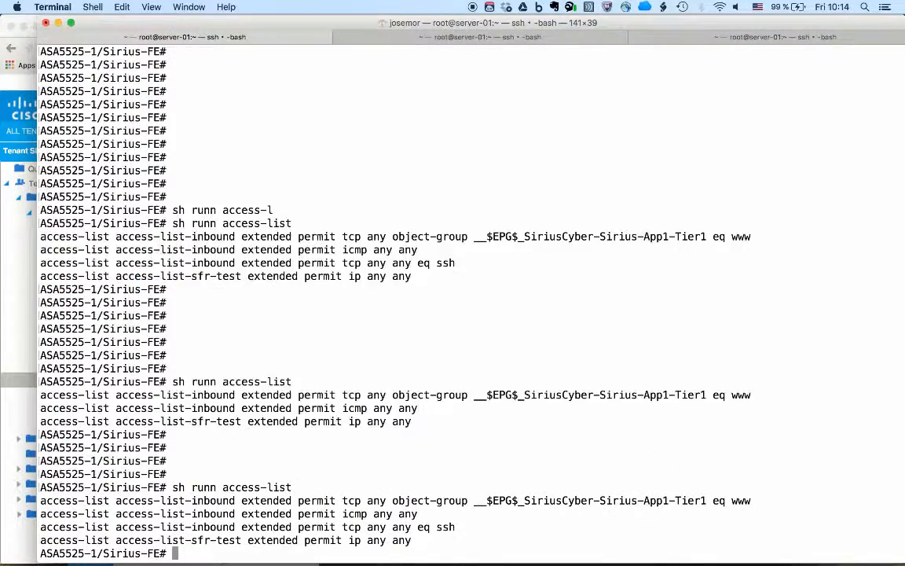
left_click_drag(392, 526, 465, 529)
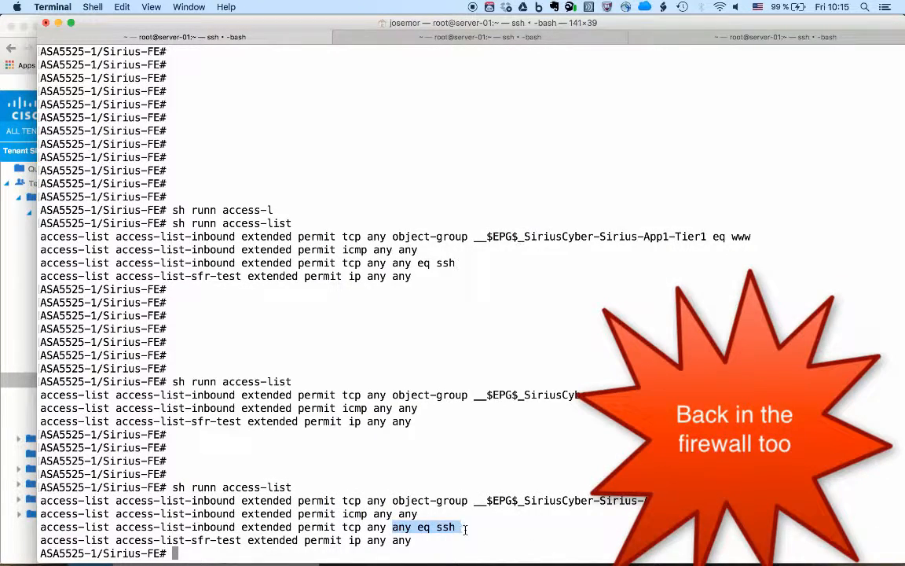
key("Return")
key("Return")
key("Return")
key("Return")
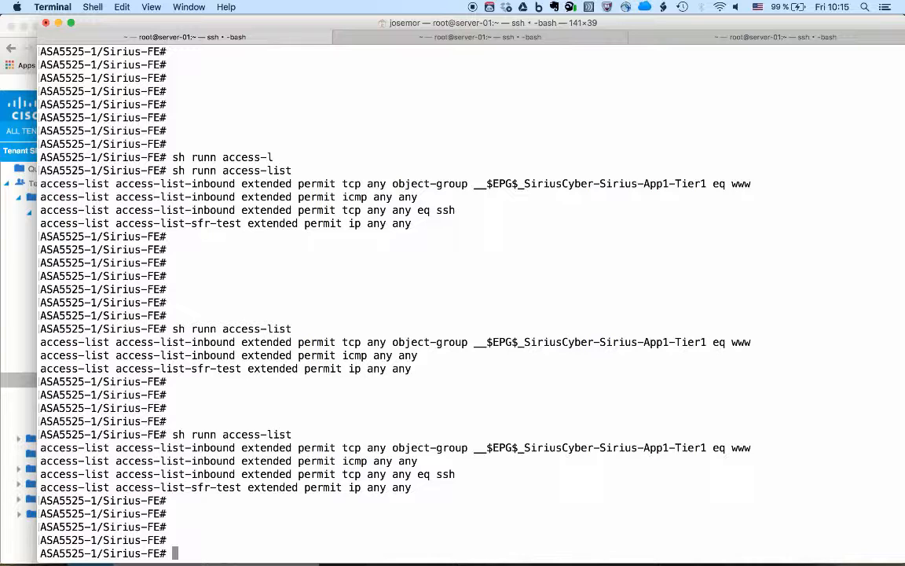
Switch to Chrome and fill in another ACE on the firewall rules page with order 40, protocol tcp and port https.
key("super+Tab")
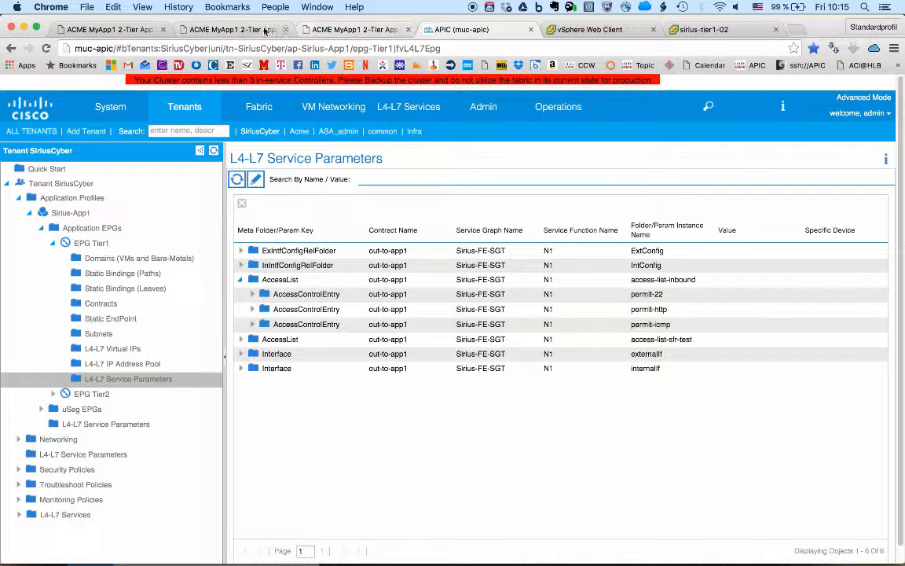
left_click(233, 30)
scroll(238, 391, "down", 2)
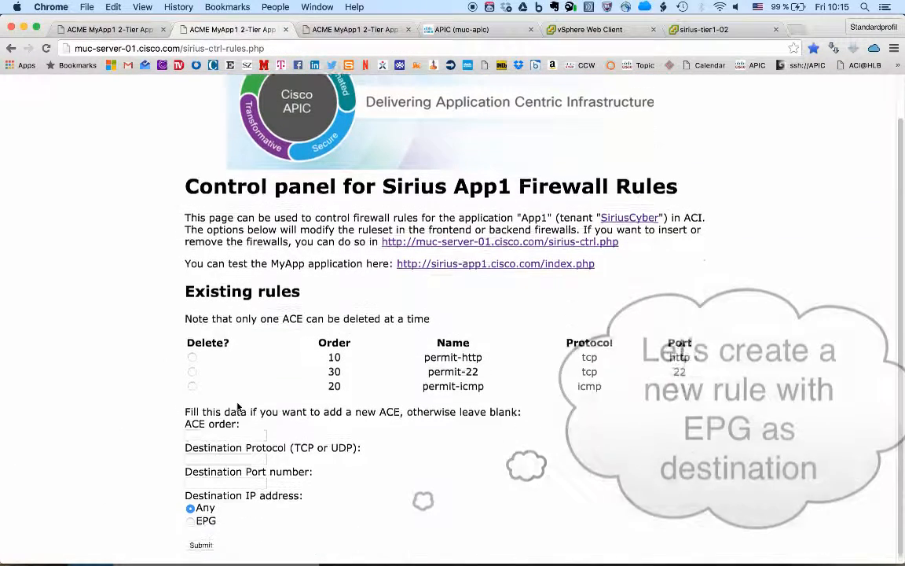
left_click(223, 431)
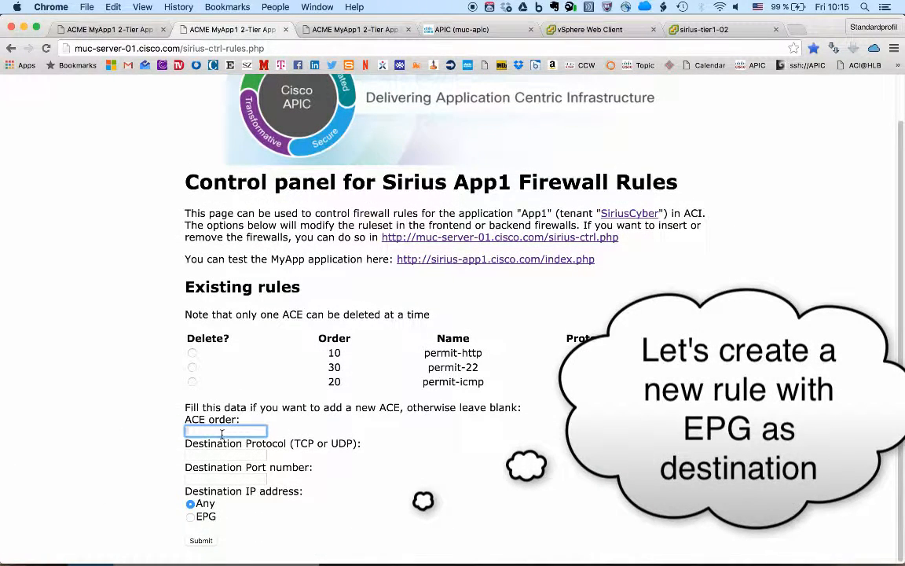
type("40")
key("Tab")
type("t")
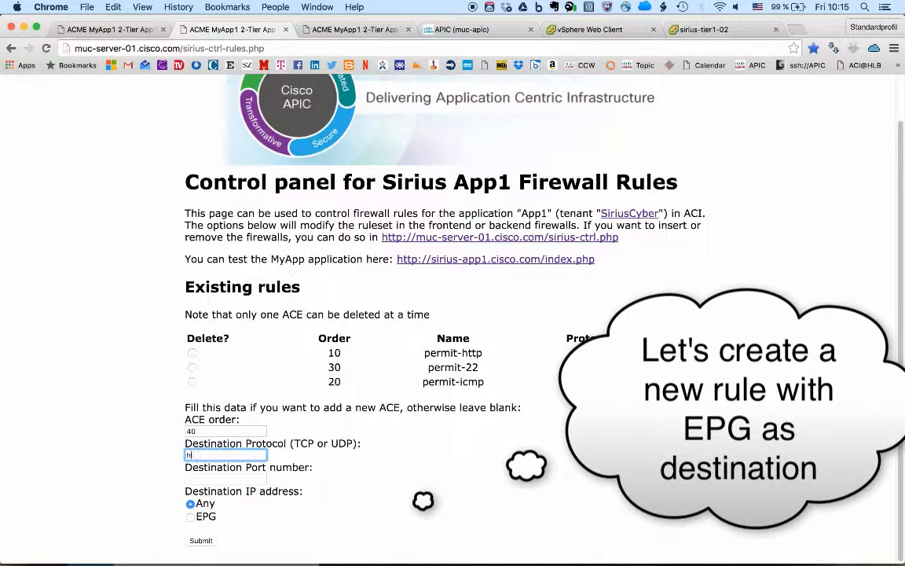
type("cp")
key("Tab")
type("https")
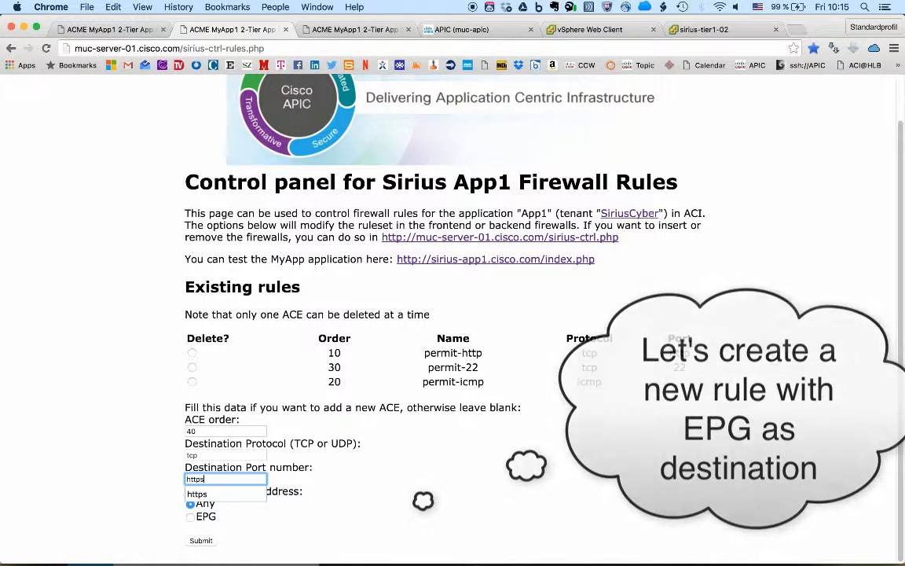
Set the new ACE's destination to EPG, submit it and check the existing rules for permit-https.
left_click(190, 517)
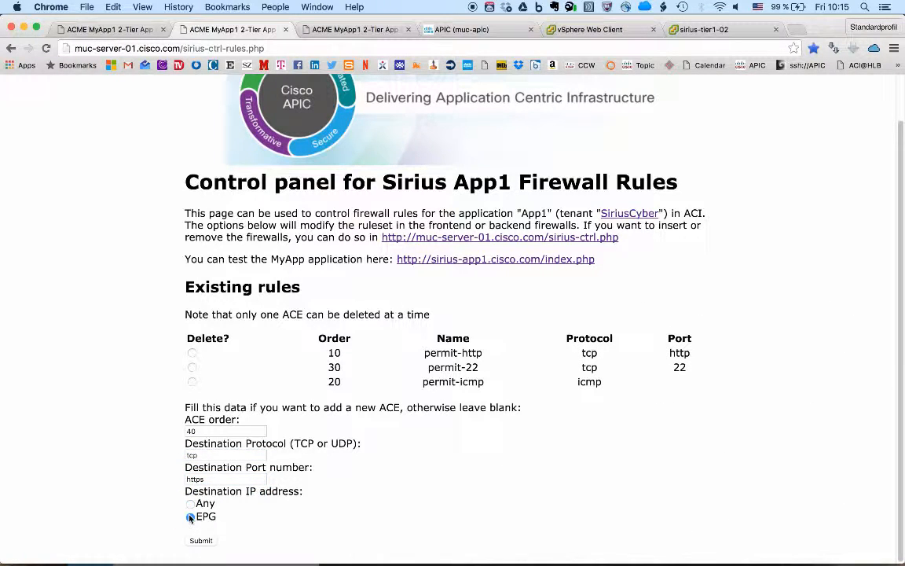
left_click(208, 541)
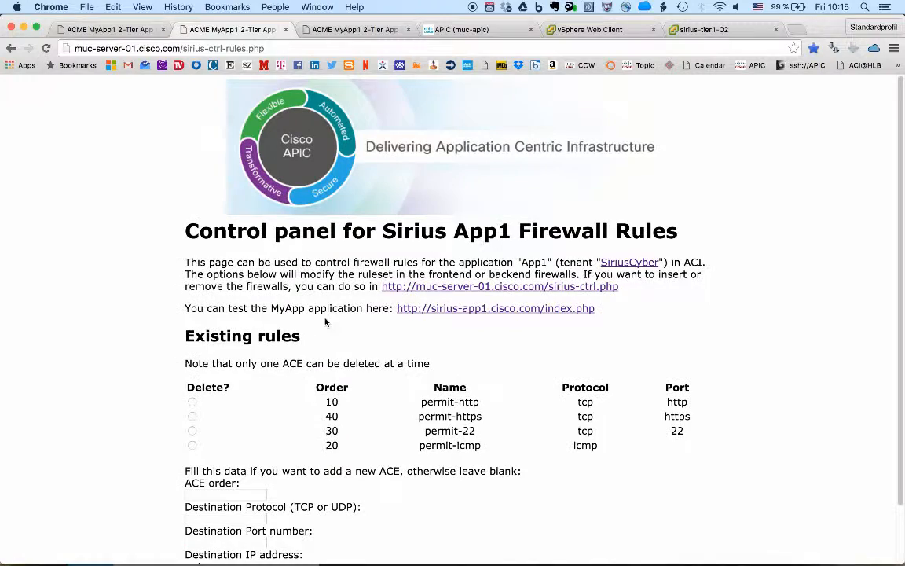
scroll(325, 322, "down", 3)
left_click_drag(471, 352, 437, 353)
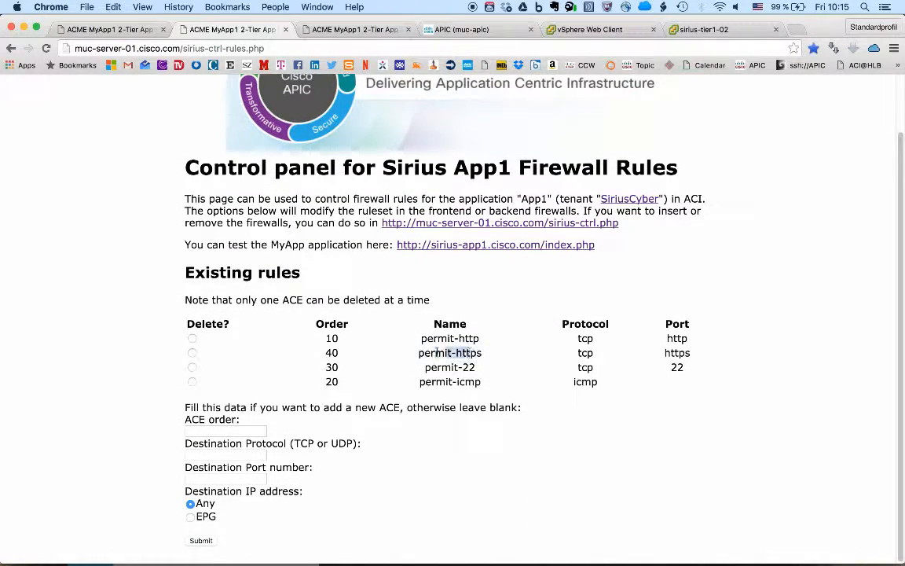
Switch to Terminal, run "sh runn access-list" on Sirius-FE and examine the port and object group of the https entry.
key("super+Tab")
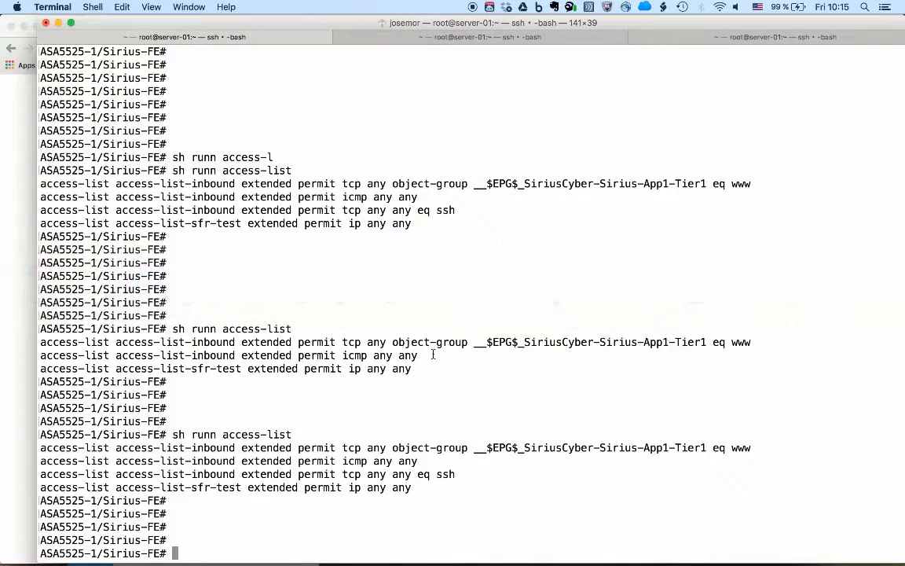
key("Up")
key("Return")
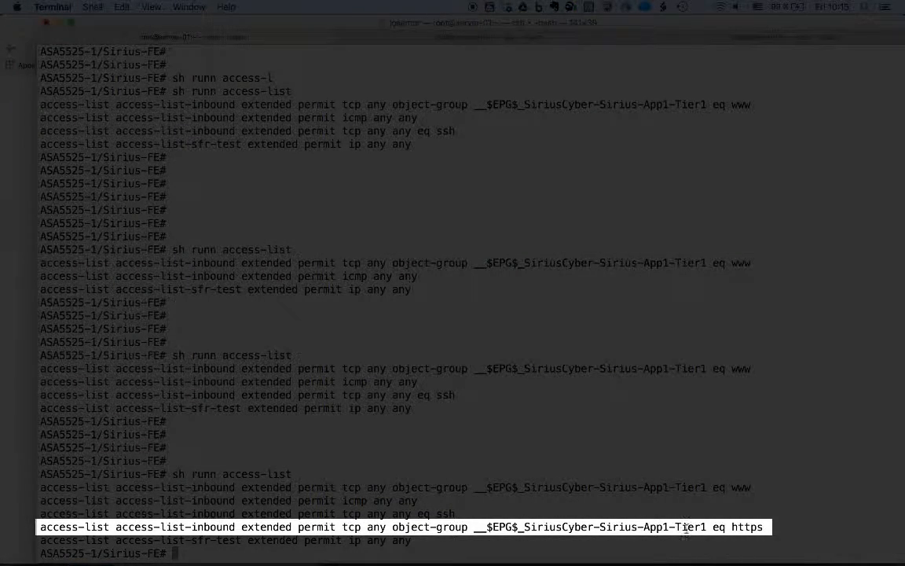
double_click(740, 526)
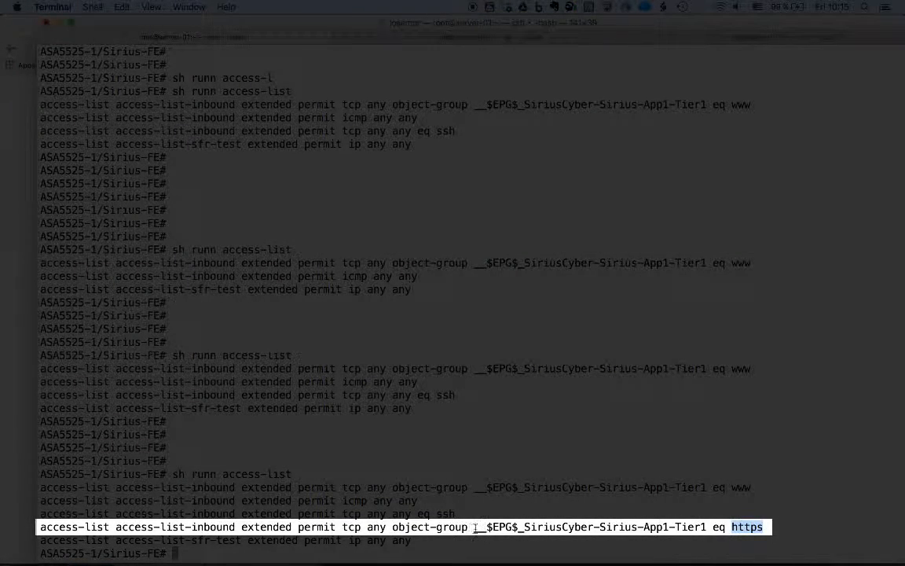
left_click_drag(474, 528, 707, 529)
key("super+c")
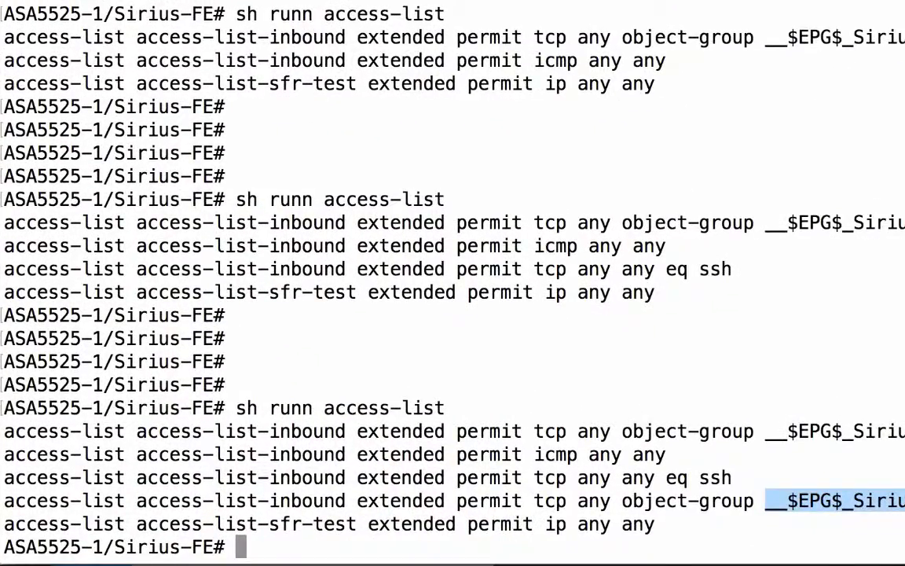
Run "sh object-group id __$EPG$_SiriusCyber-Sirius-App1-Tier1" on Sirius-FE and examine the network-object host entry.
key("Return")
key("Return")
key("Return")
key("Return")
key("Return")
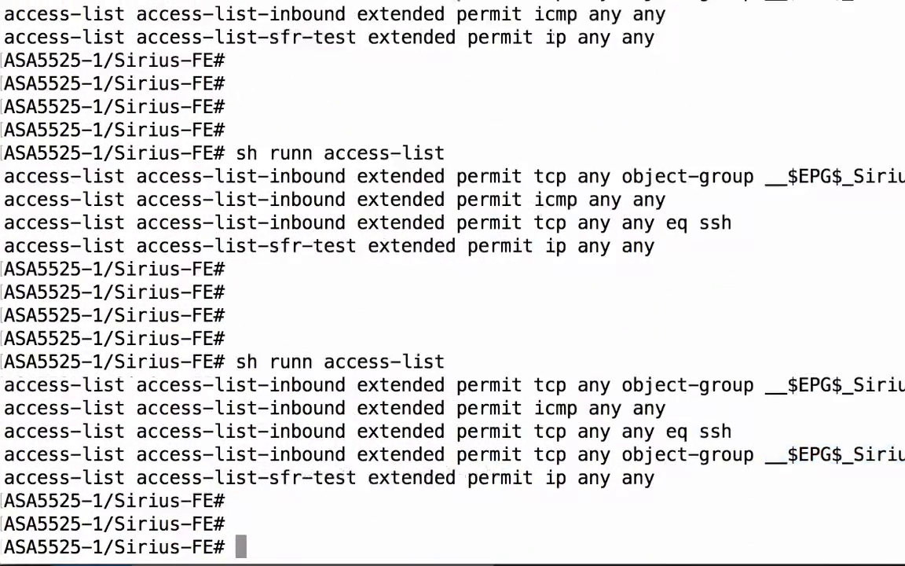
type("sh ")
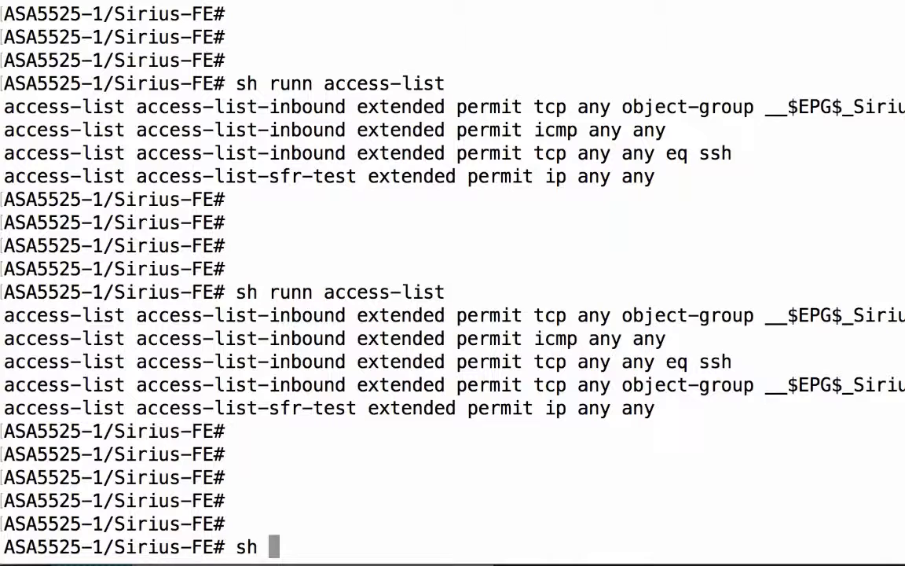
type("ob")
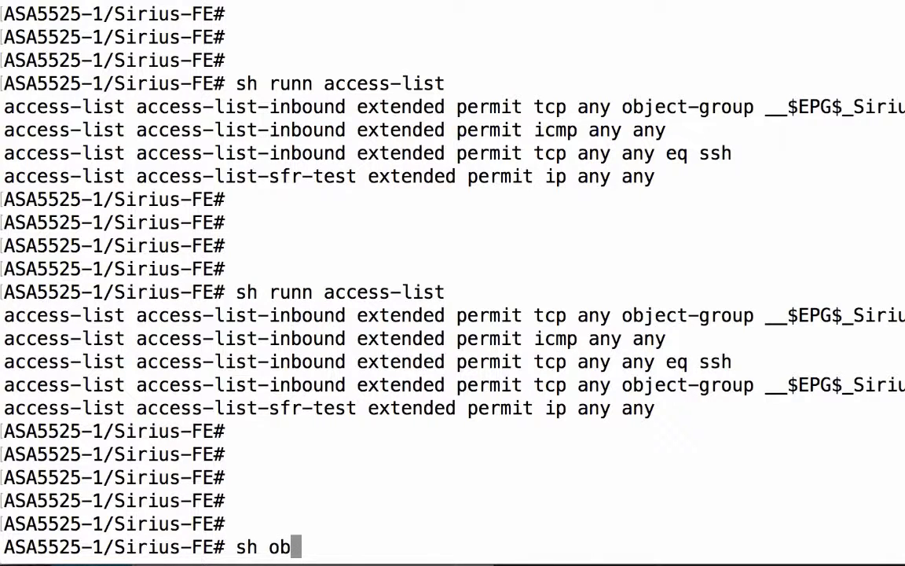
key("Tab")
type("id")
key("super+v")
key("Return")
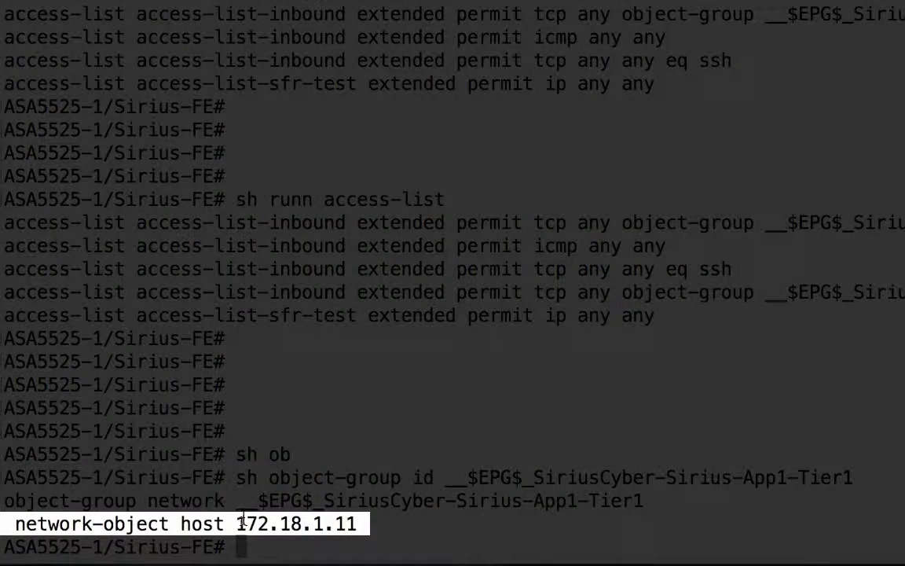
mouse_move(237, 523)
left_mouse_down()
mouse_move(352, 520)
mouse_move(235, 520)
left_mouse_up()
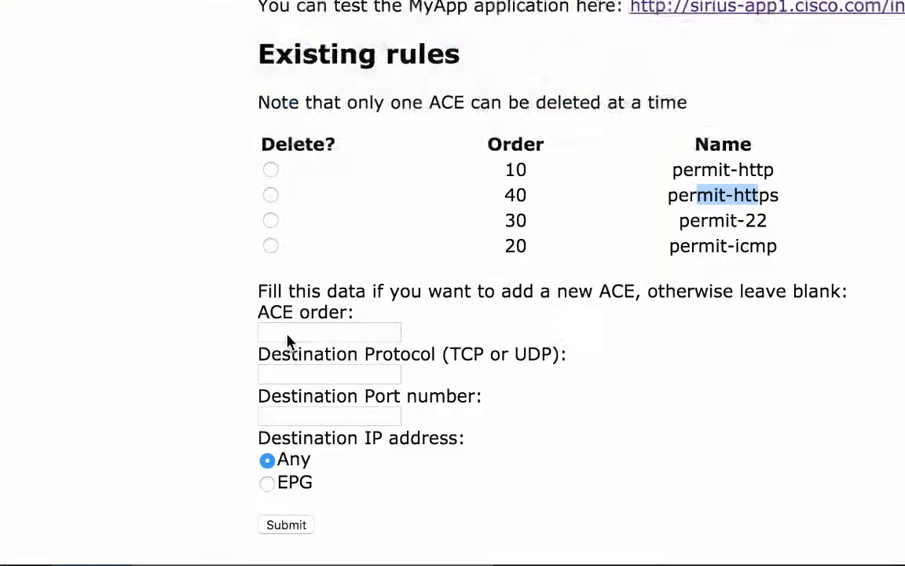
Switch to APIC, open EPG Tier1 of Sirius-App1 and examine its operational client end-points.
left_click(473, 31)
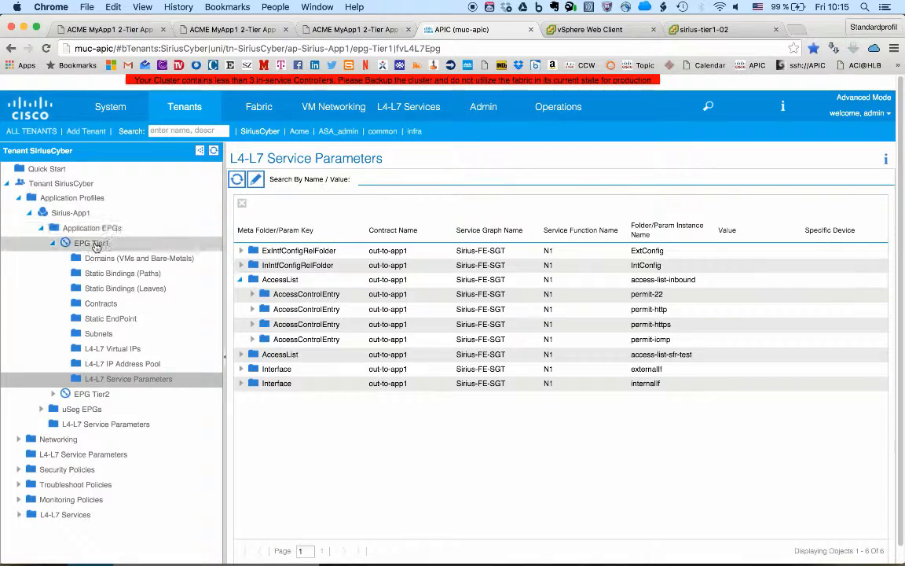
left_click(95, 245)
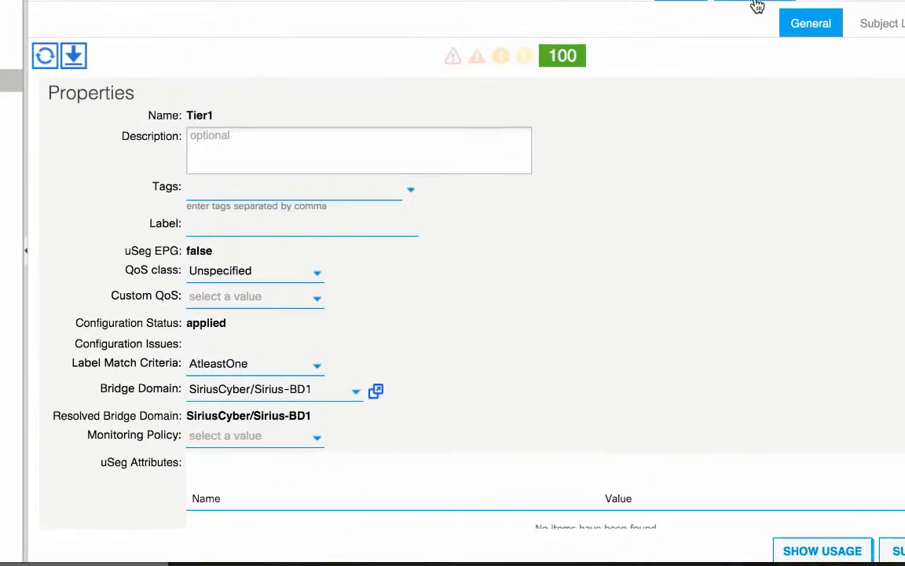
left_click(707, 185)
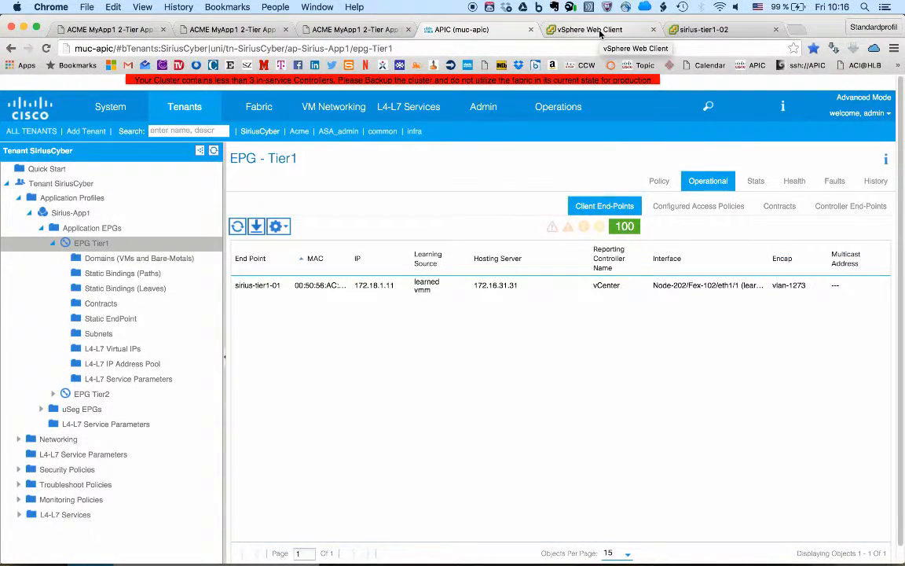
Switch to vSphere Web Client and reassign network adapter 1 of sirius-tier1-02 to SiriusCyber|Sirius-App1|Tier1.
left_click(599, 30)
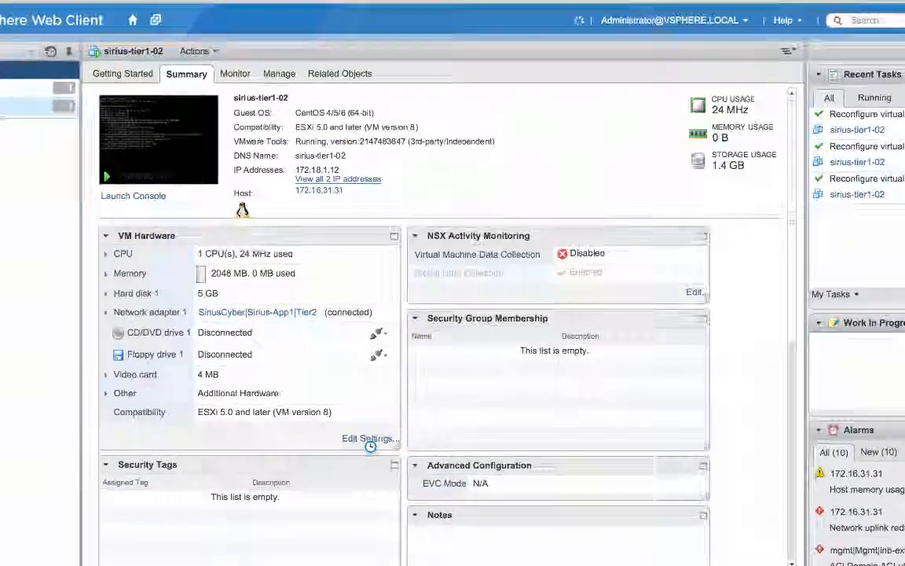
left_click(389, 437)
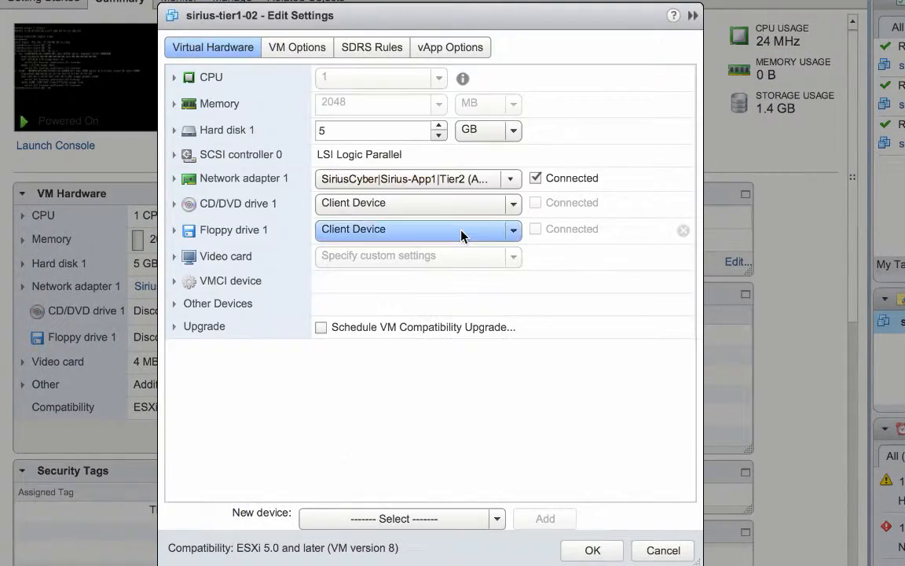
left_click(511, 180)
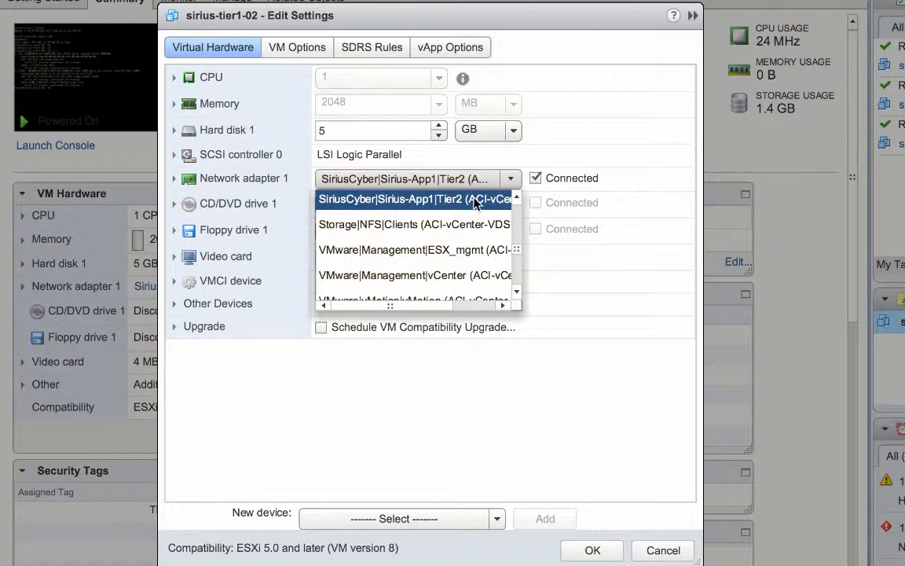
key("Up")
key("Return")
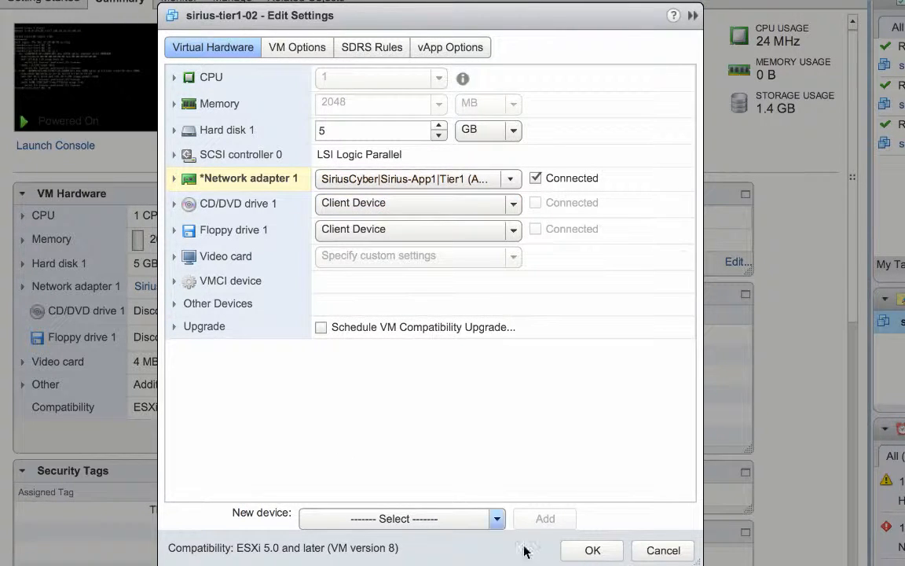
left_click(605, 552)
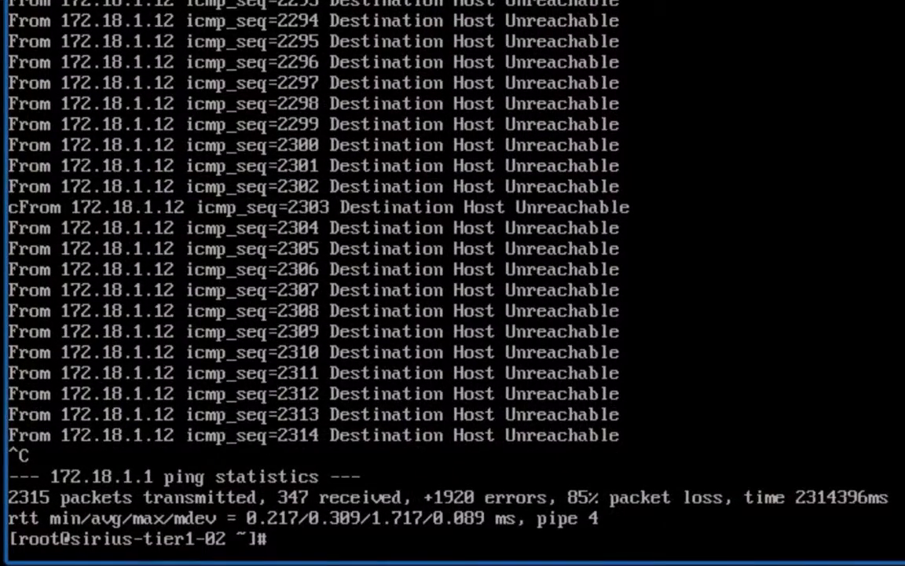
Run "ip a" in the sirius-tier1-02 console and examine the IP address of eth0.
key("Return")
key("Return")
key("Return")
key("Return")
type("i")
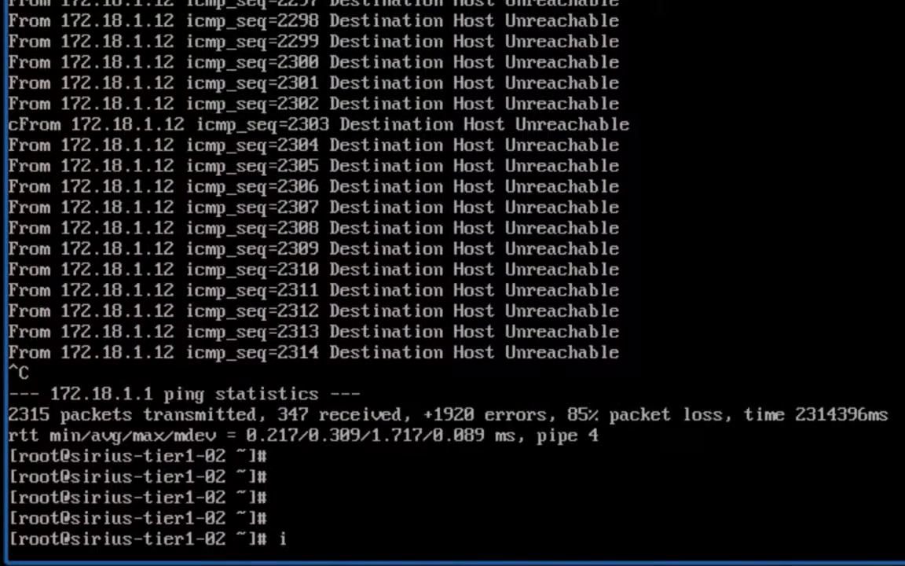
type("p a")
key("Return")
key("Return")
key("Return")
key("Return")
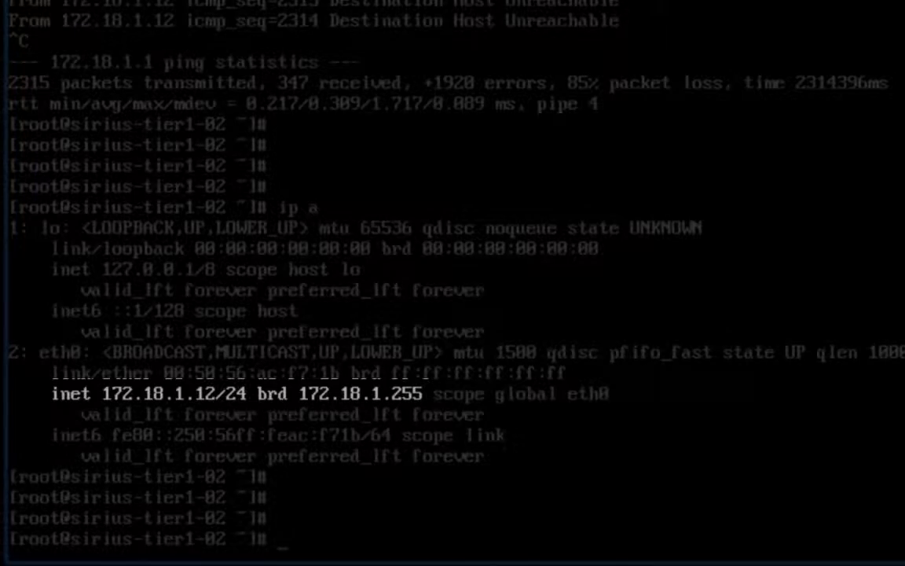
key("Return")
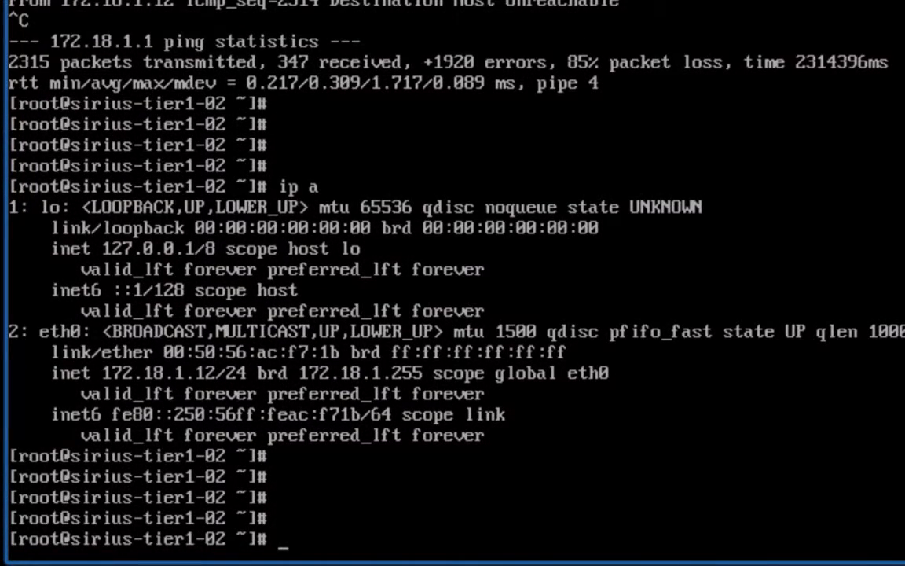
Ping 172.18.1.1 from the sirius-tier1-02 console to test connectivity.
type("ping 172.1")
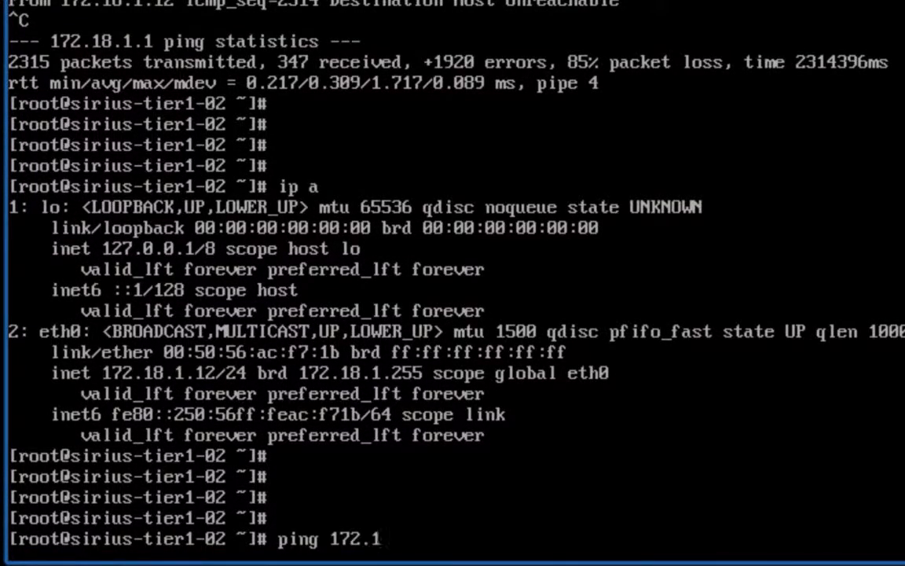
type("8.1.1")
key("Return")
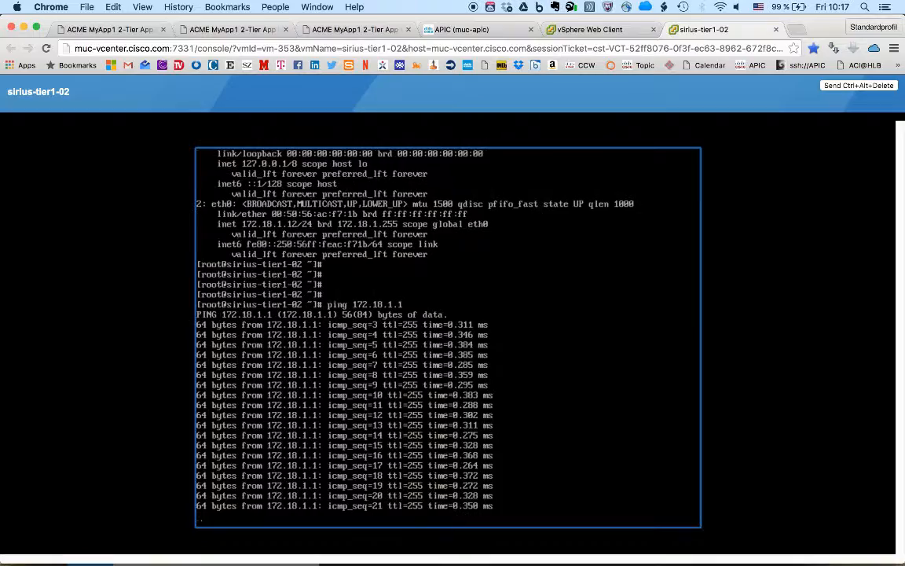
Check EPG Tier1's client end-points in APIC for sirius-tier1-02, then switch to Terminal and rerun the Tier1 object-group command to examine host 172.18.1.12.
left_click(462, 29)
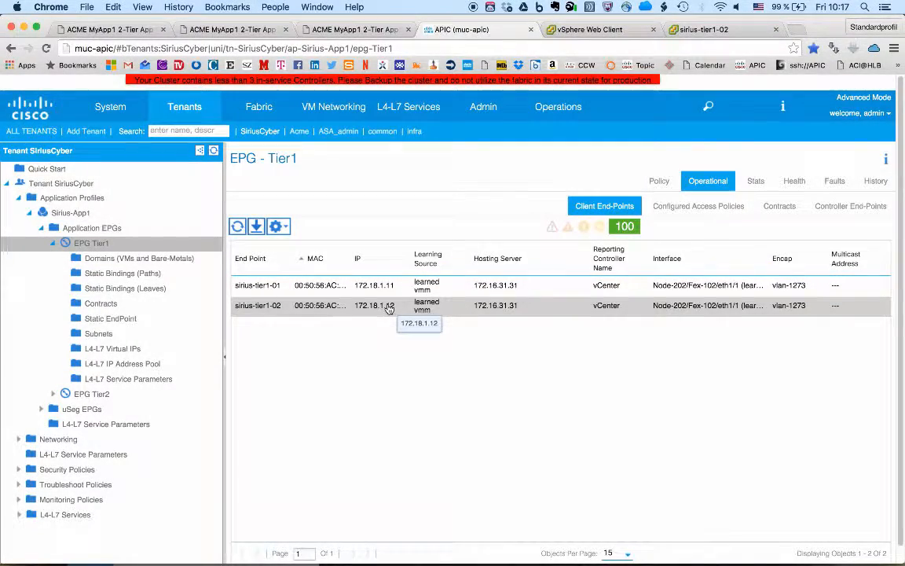
key("super+Tab")
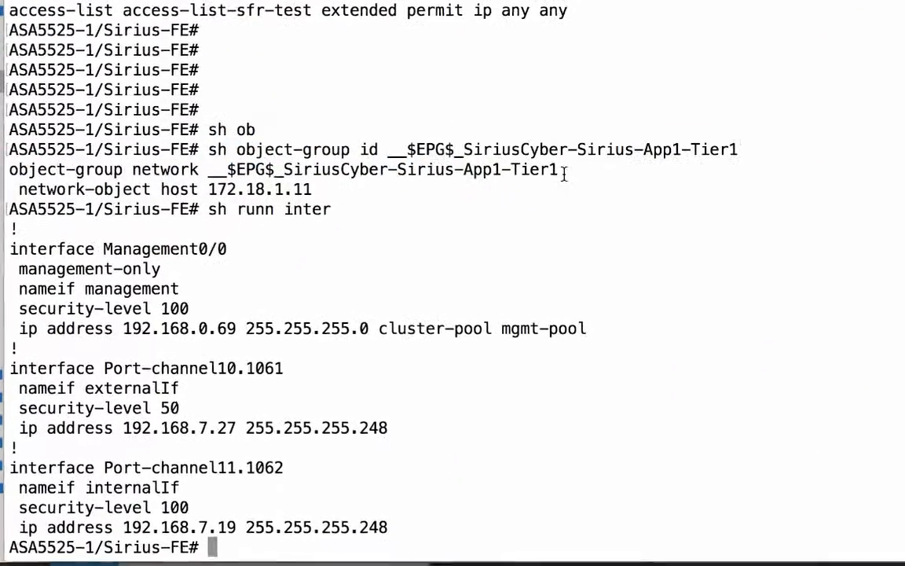
key("Return")
key("Return")
key("Return")
key("Return")
key("Return")
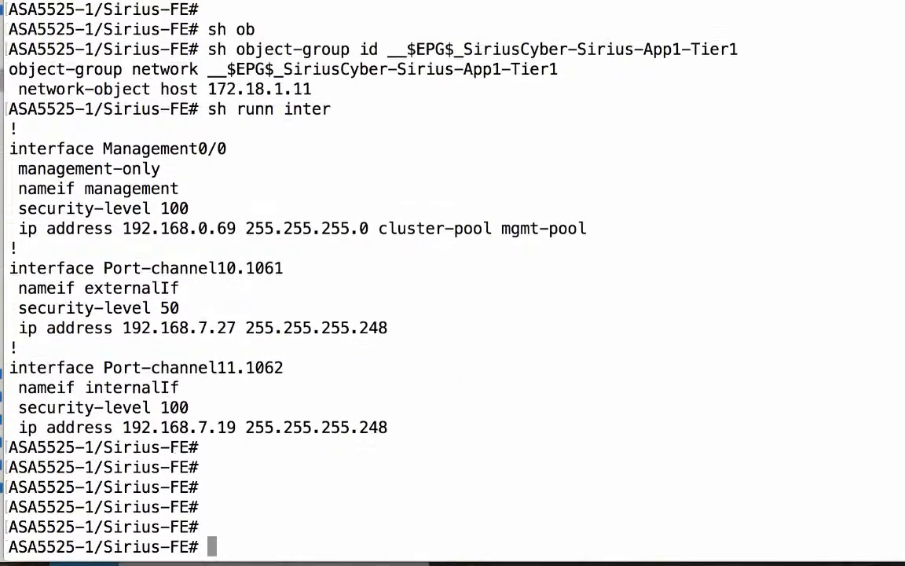
key("Up")
key("Up")
key("Return")
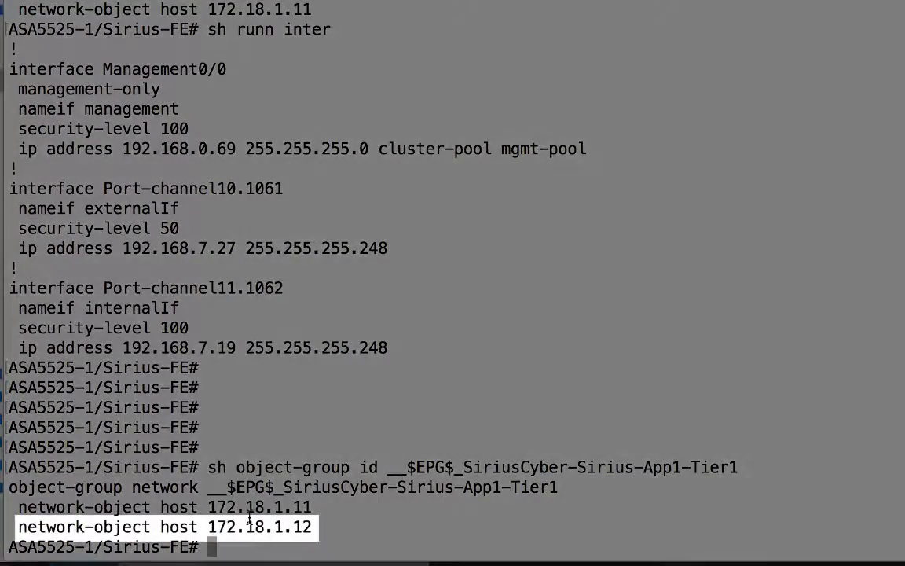
double_click(256, 525)
triple_click(255, 525)
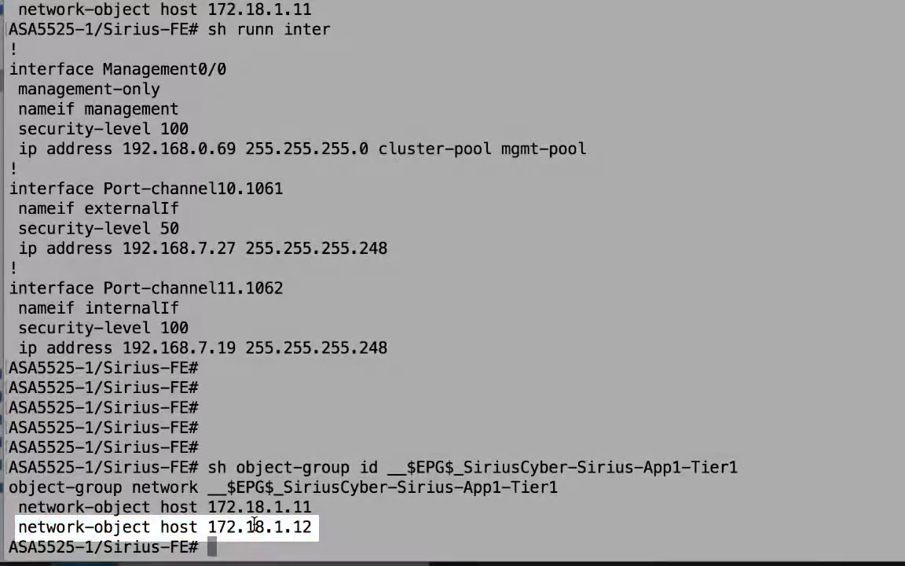
left_click(255, 525)
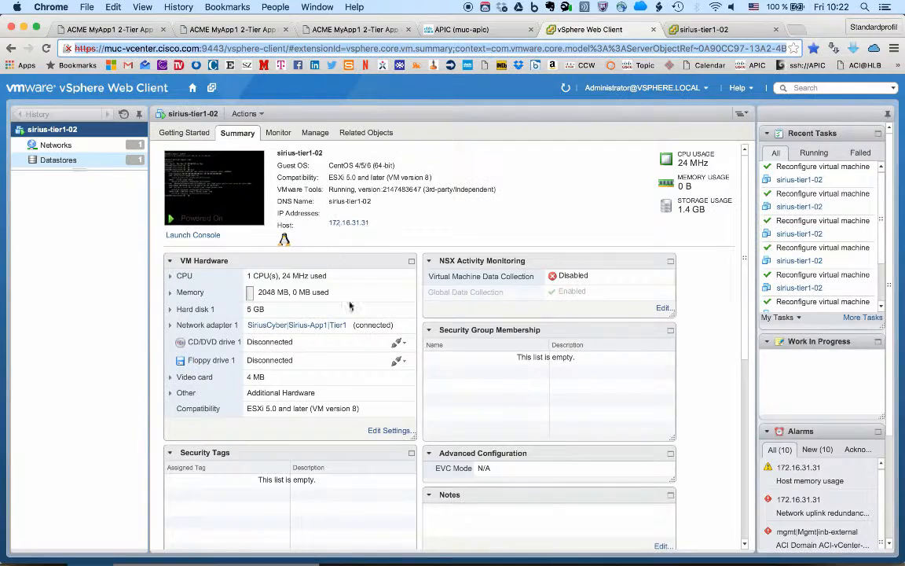
Reassign network adapter 1 of sirius-tier1-02 to SiriusCyber|Quarantine|Quarantine in its virtual hardware settings.
left_click(385, 432)
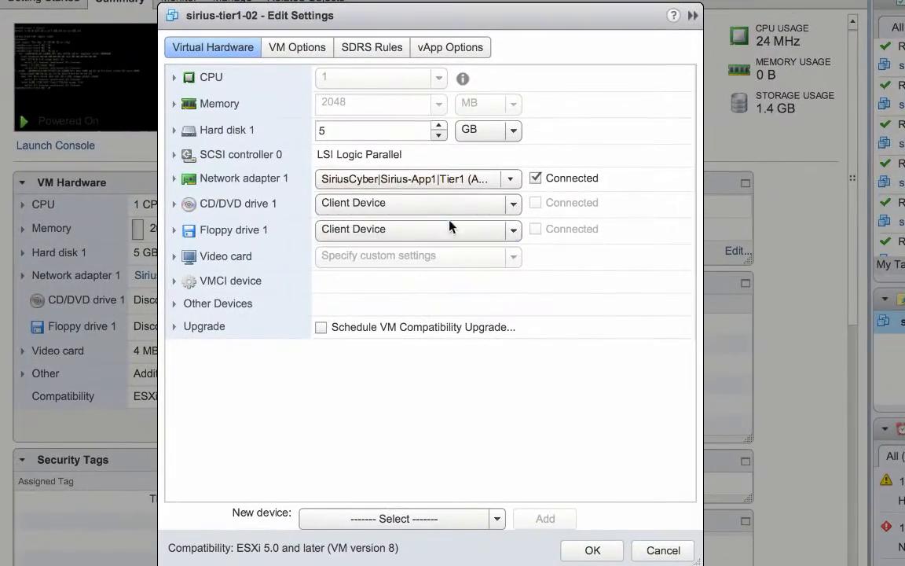
left_click(508, 201)
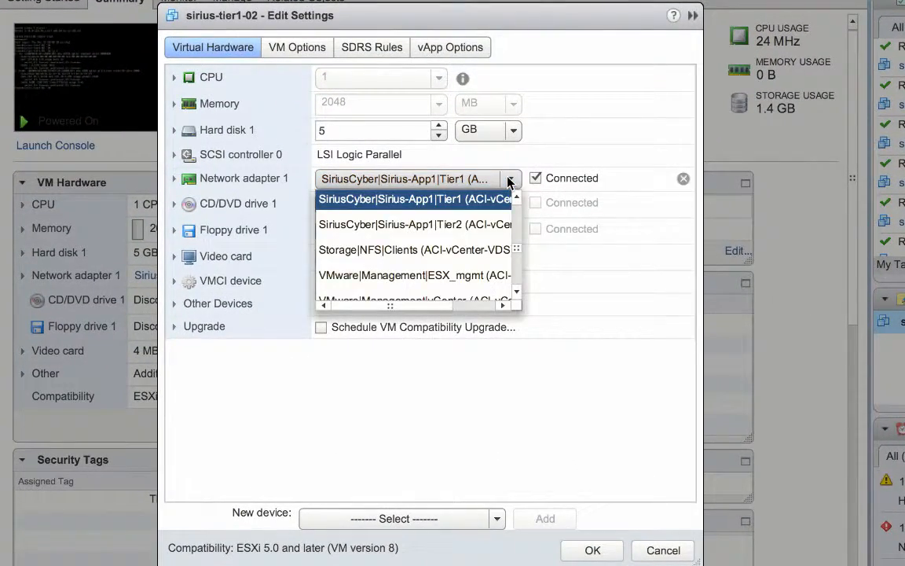
key("Up")
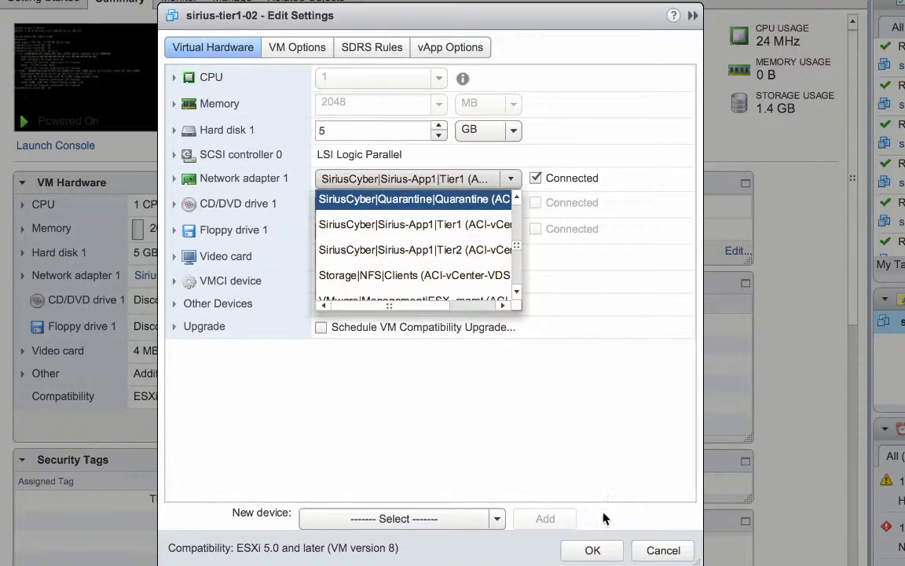
left_click(591, 548)
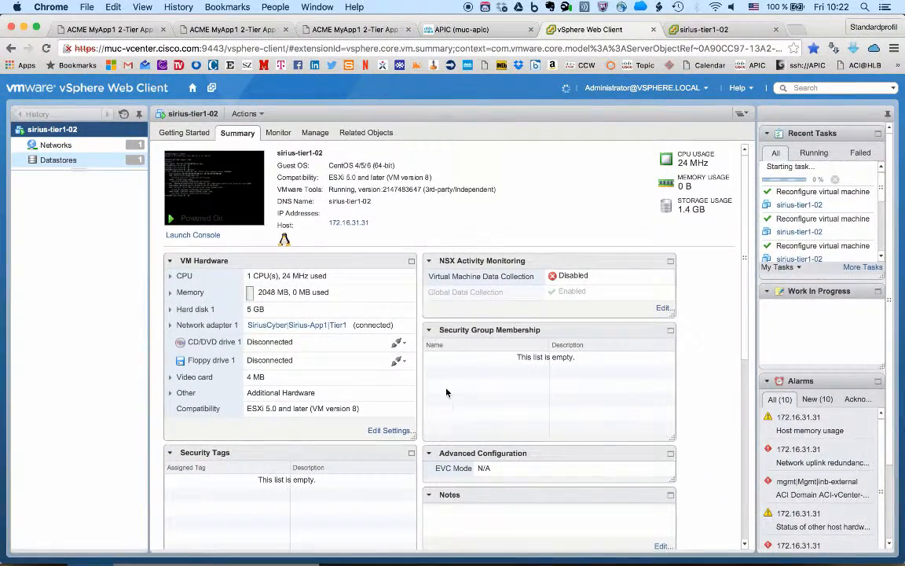
Check the running ping in the sirius-tier1-02 console and enter the note "ping stopped!" below its output.
left_click(704, 31)
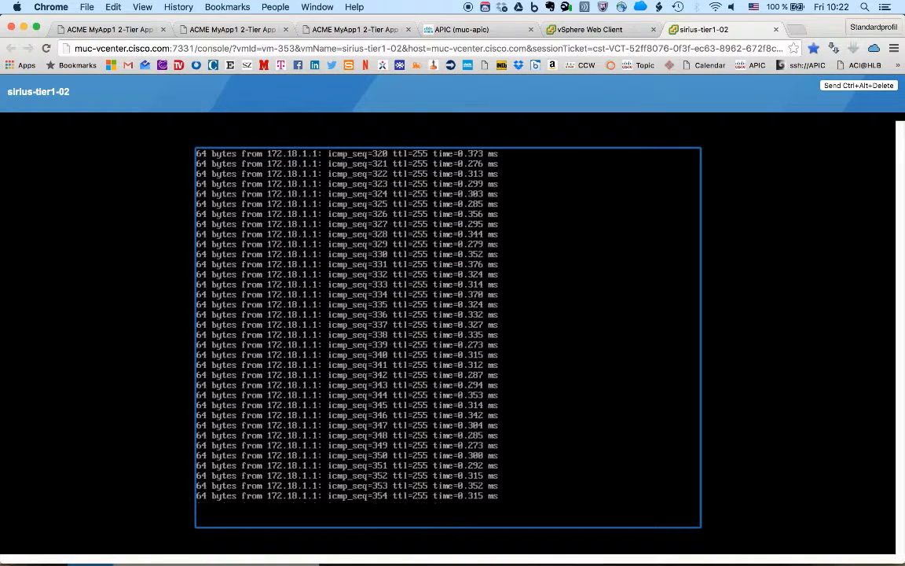
type("ping stopped!")
key("Return")
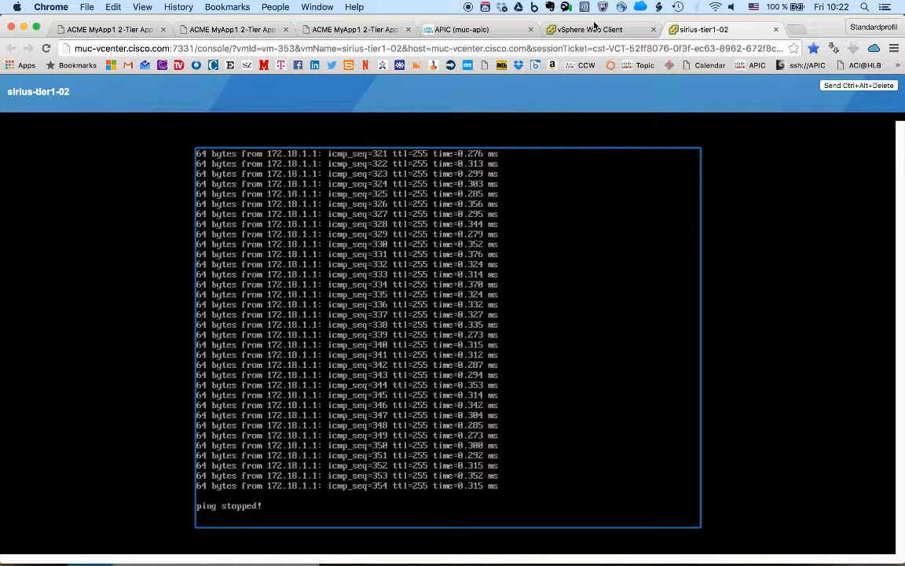
Recheck EPG Tier1's client end-points in APIC, then switch to Terminal and rerun the Tier1 object-group command on Sirius-FE to examine its hosts.
left_click(571, 30)
left_click(474, 29)
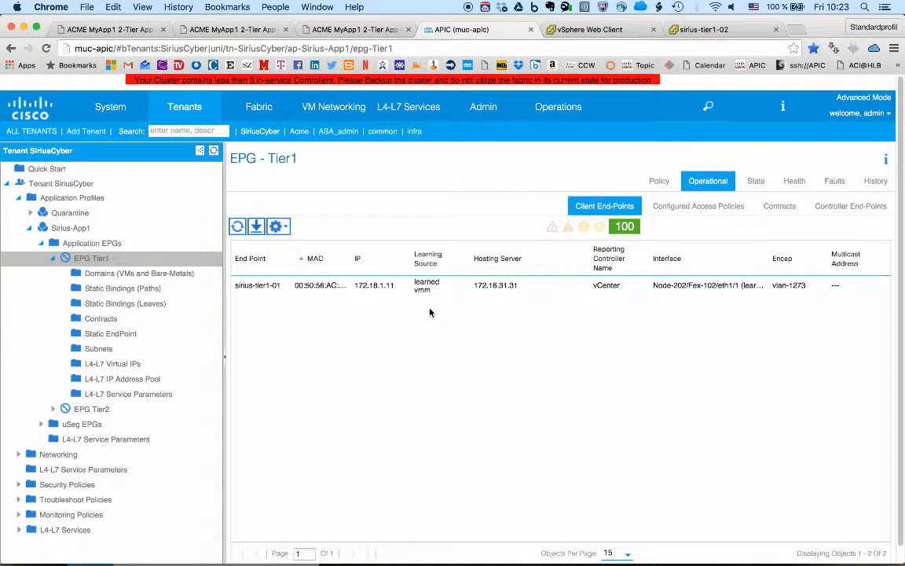
key("super+Tab")
key("super+Tab")
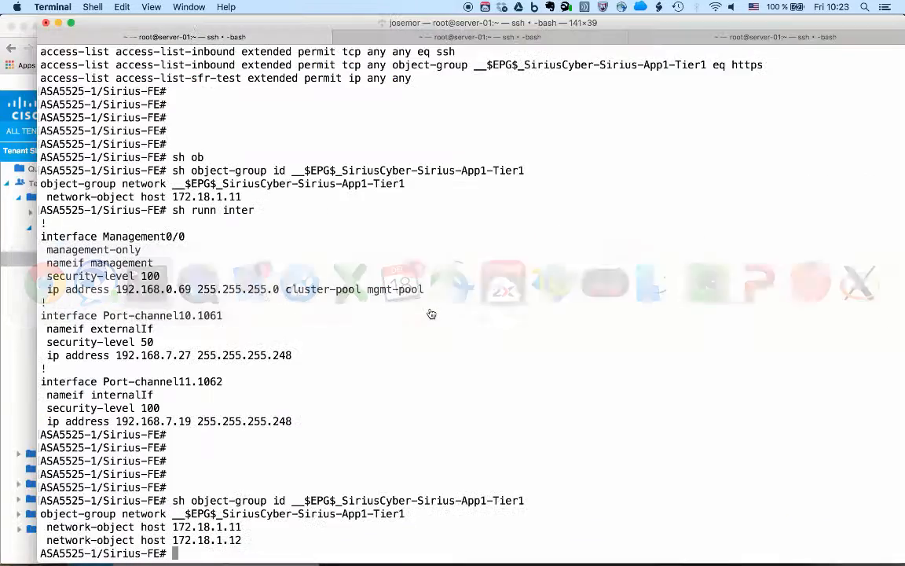
key("Up")
key("Return")
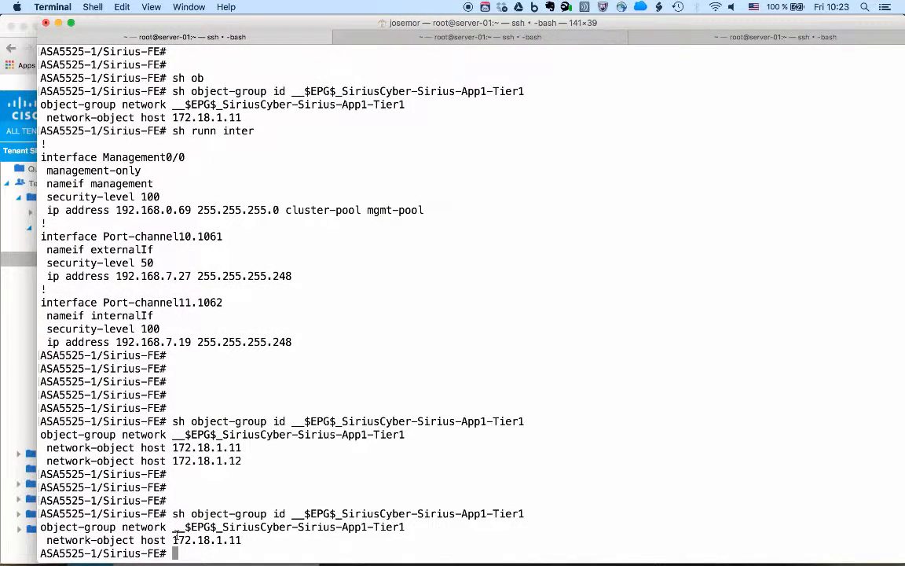
key("Return")
key("Return")
key("Return")
key("Return")
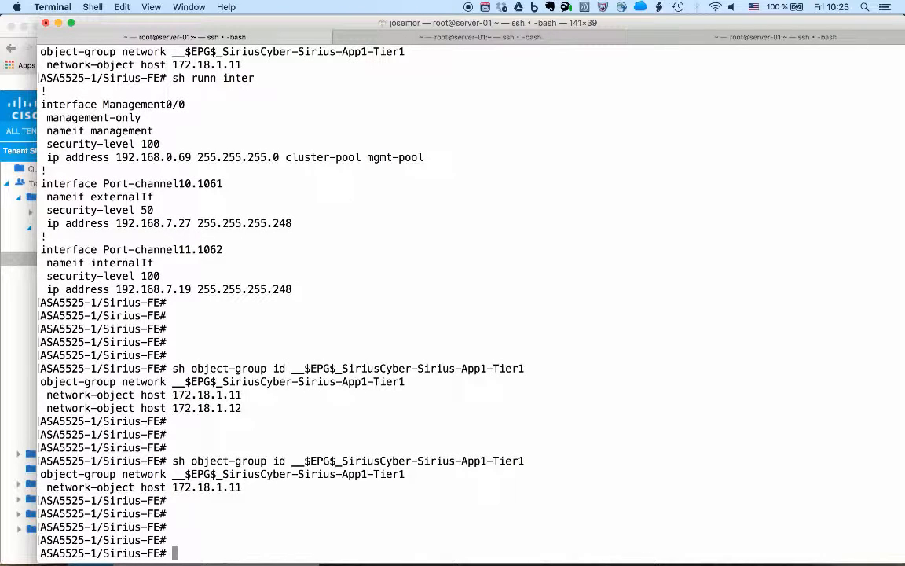